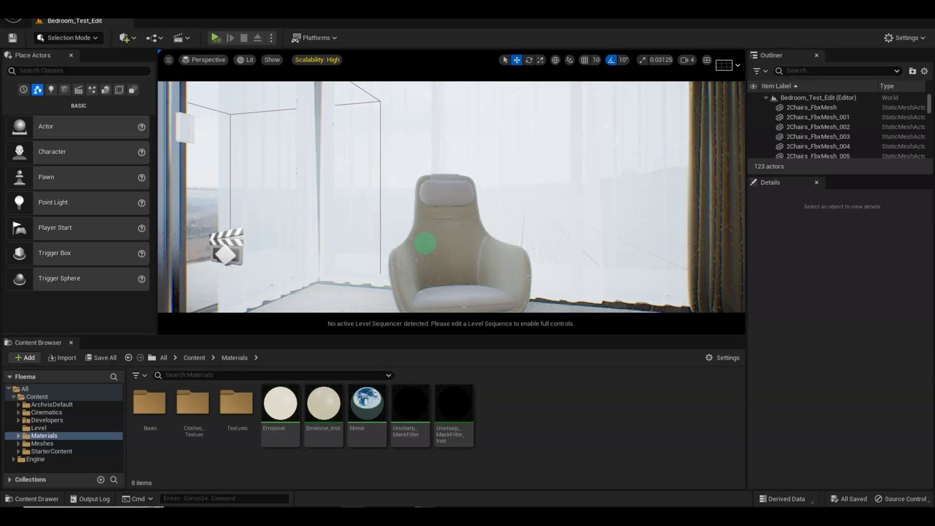
Step: Select the bedroom floor and reset its Element 0 material to the default
{"action": "mouse_move", "coordinate": [424, 239]}
{"action": "right_mouse_down"}
{"action": "mouse_move", "coordinate": [579, 296]}
{"action": "mouse_move", "coordinate": [385, 288]}
{"action": "mouse_move", "coordinate": [428, 237]}
{"action": "right_mouse_up"}
{"action": "key", "text": "g"}
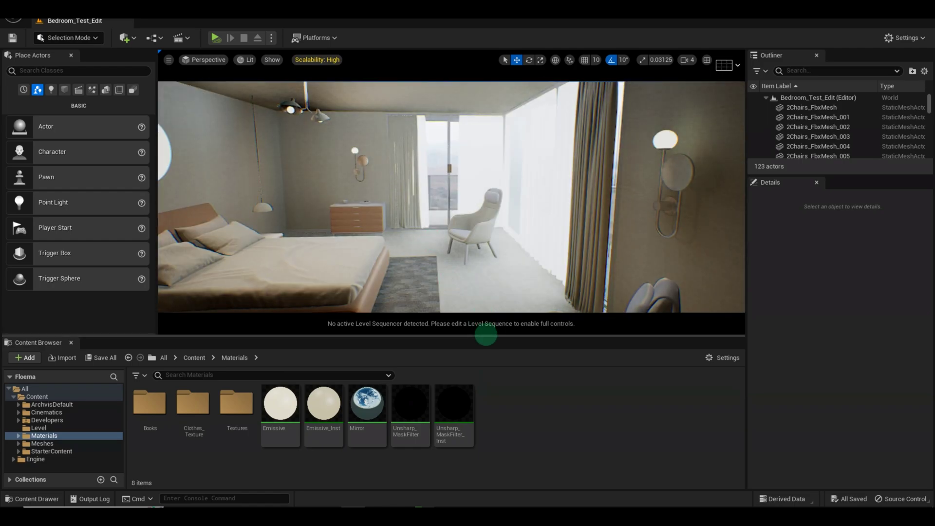
{"action": "left_click_drag", "start_coordinate": [485, 334], "coordinate": [488, 398]}
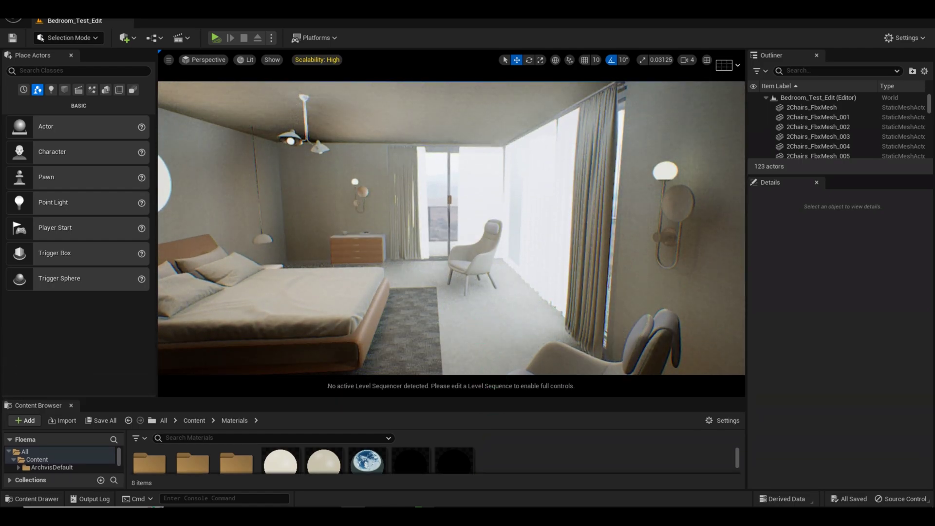
{"action": "right_click_drag", "start_coordinate": [483, 263], "coordinate": [483, 322]}
{"action": "key", "text": "w"}
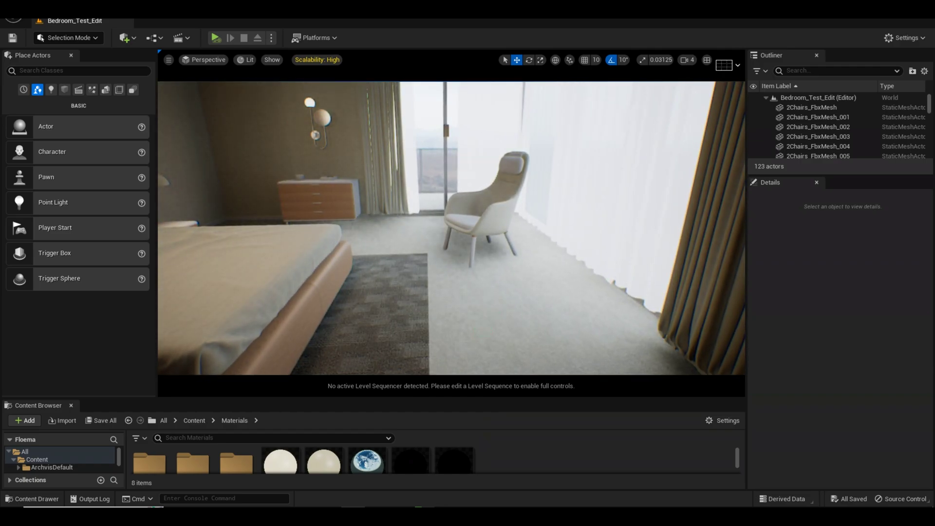
{"action": "left_click", "coordinate": [482, 322]}
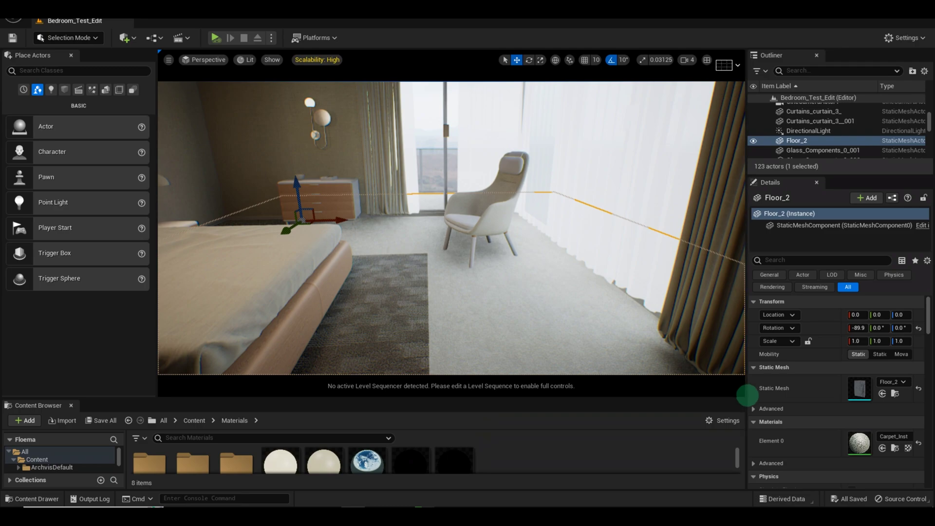
{"action": "left_click_drag", "start_coordinate": [745, 395], "coordinate": [676, 392]}
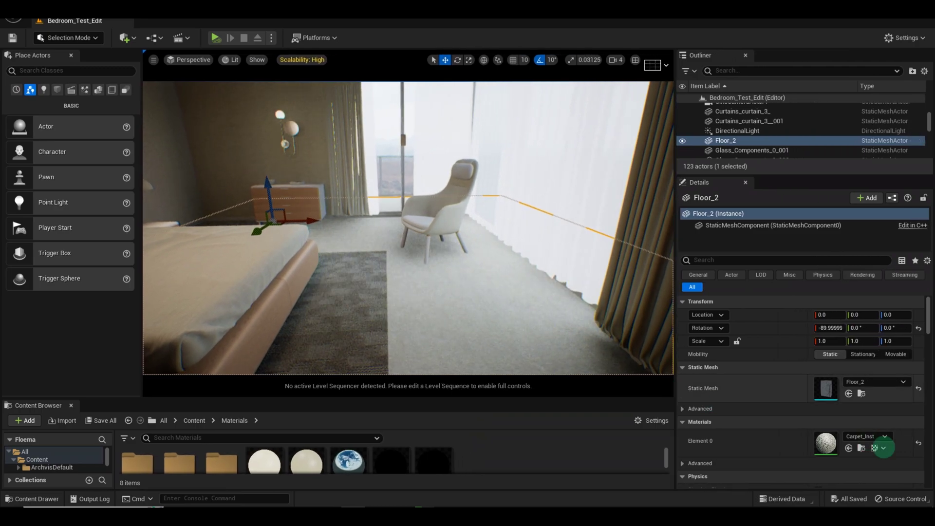
{"action": "left_click", "coordinate": [917, 442]}
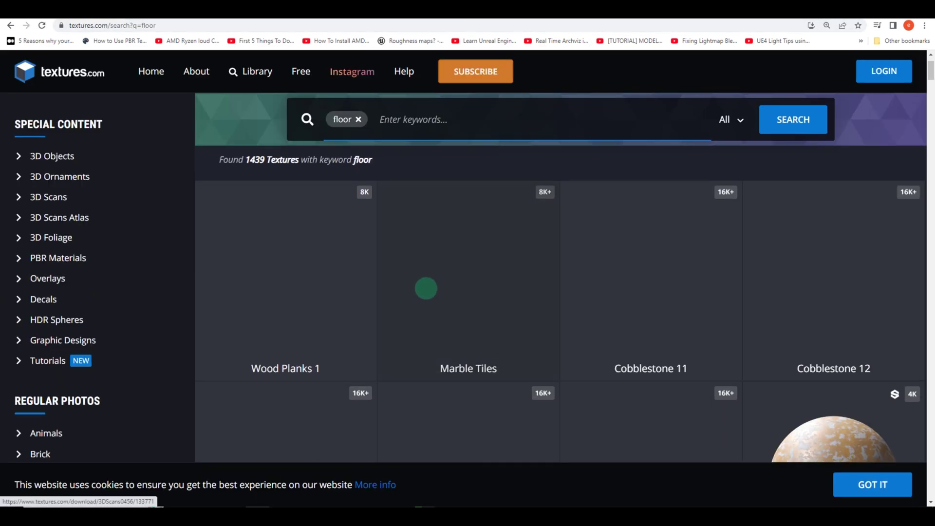
Step: Browse the floor textures on textures.com and examine the maps offered for a chevron wood floor material
{"action": "scroll", "coordinate": [407, 273], "scroll_direction": "down", "scroll_amount": 5}
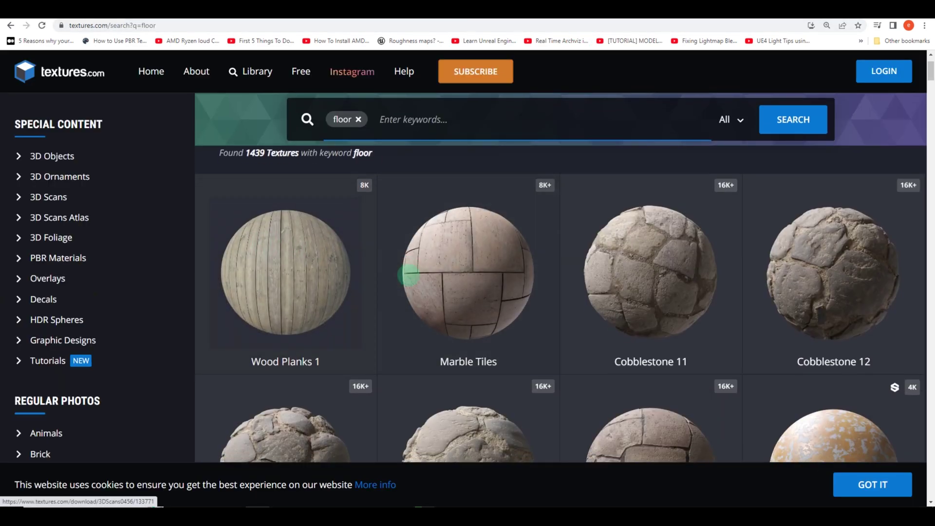
{"action": "scroll", "coordinate": [408, 275], "scroll_direction": "down", "scroll_amount": 8}
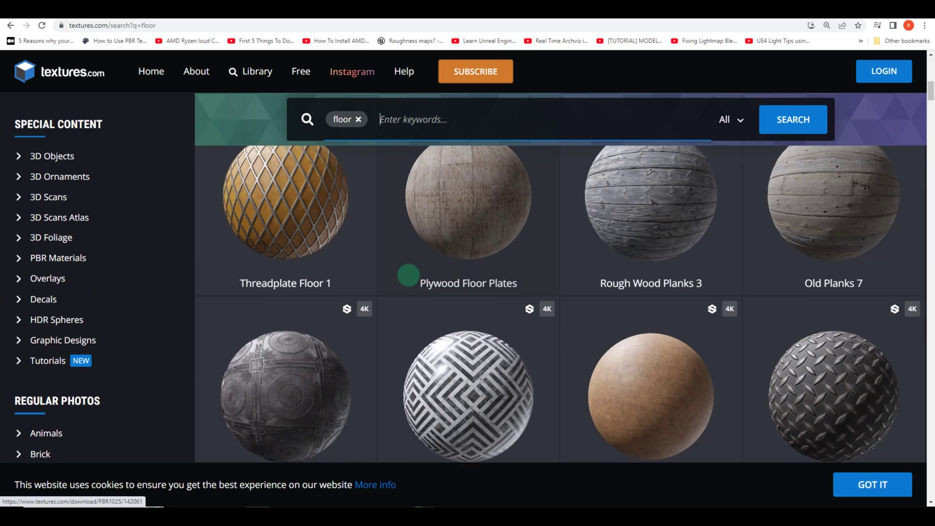
{"action": "scroll", "coordinate": [408, 271], "scroll_direction": "down", "scroll_amount": 4}
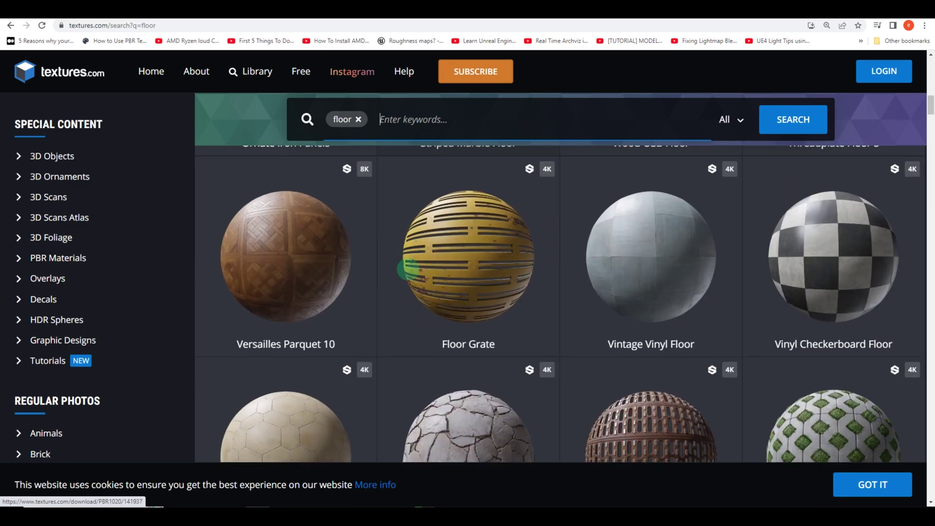
{"action": "scroll", "coordinate": [408, 268], "scroll_direction": "down", "scroll_amount": 5}
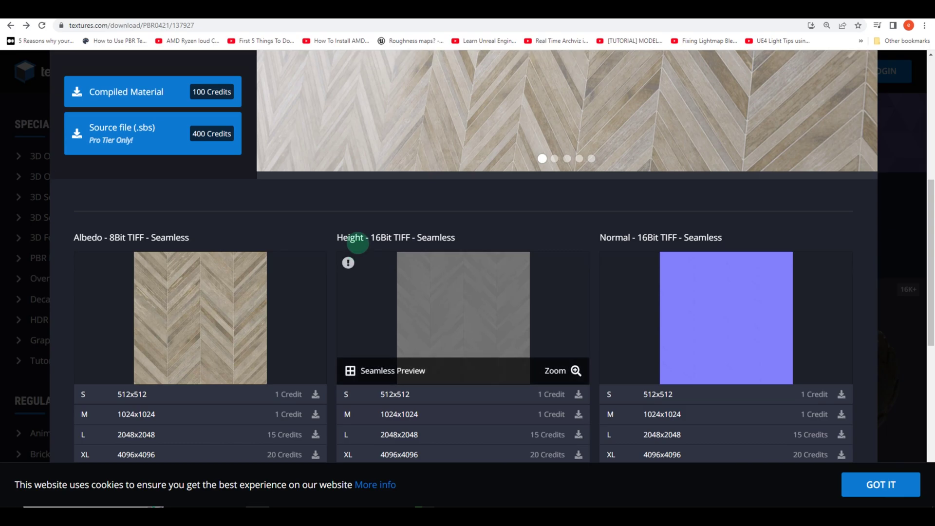
{"action": "scroll", "coordinate": [346, 229], "scroll_direction": "up", "scroll_amount": 5}
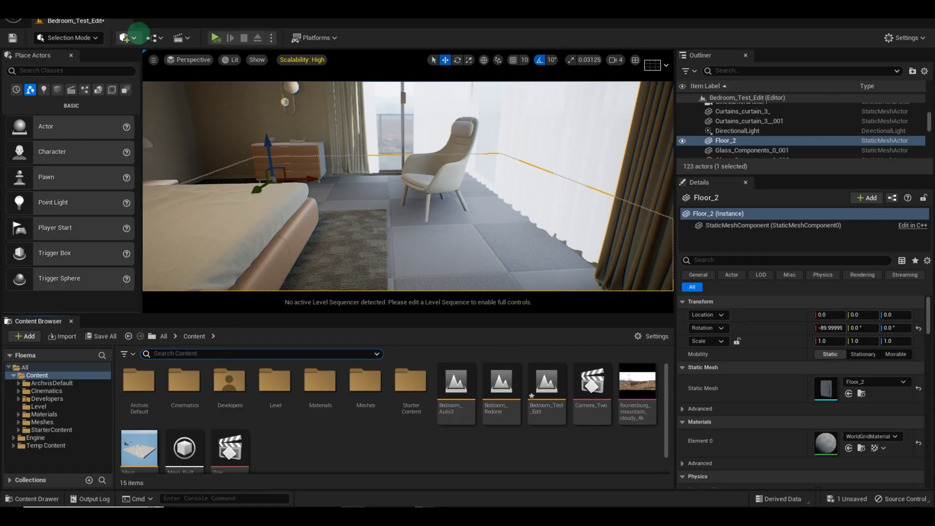
Step: Open Quixel Bridge and allow its Node.js runtime through the firewall on private networks
{"action": "left_click", "coordinate": [138, 35]}
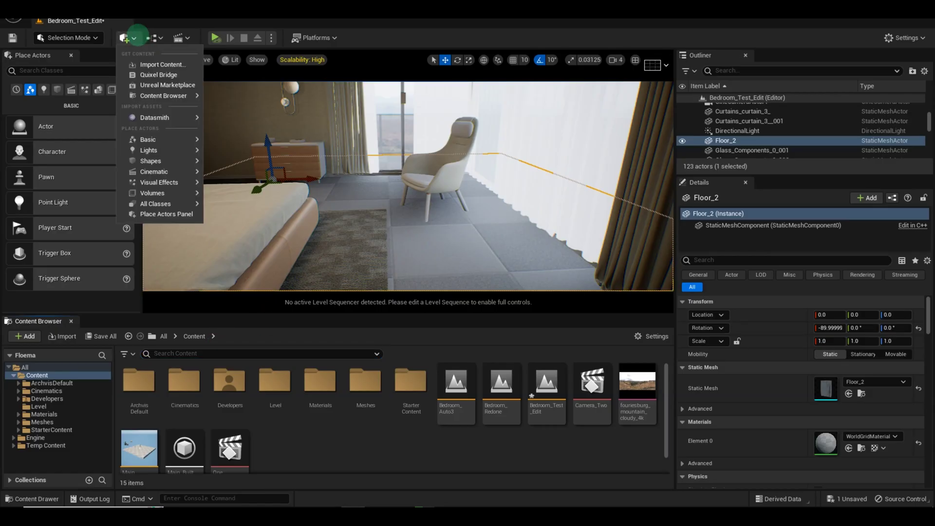
{"action": "left_click", "coordinate": [161, 96]}
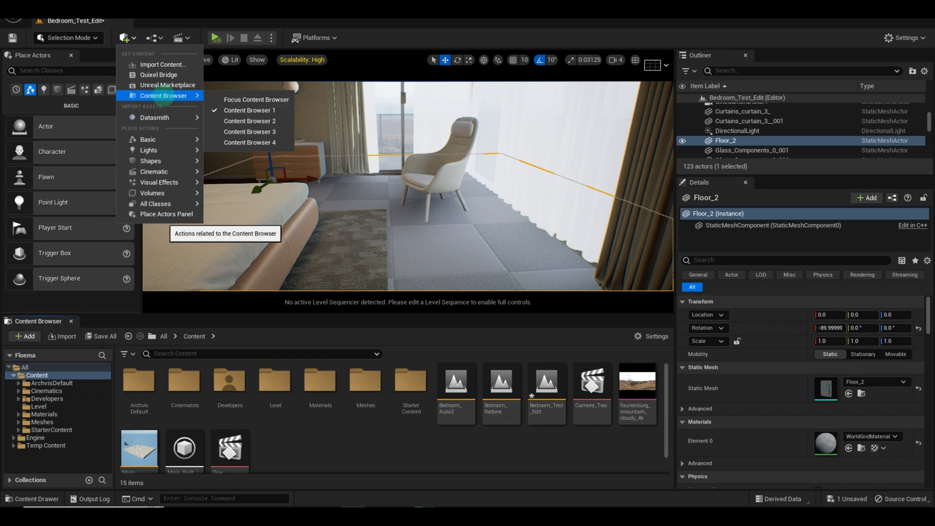
{"action": "left_click", "coordinate": [161, 74]}
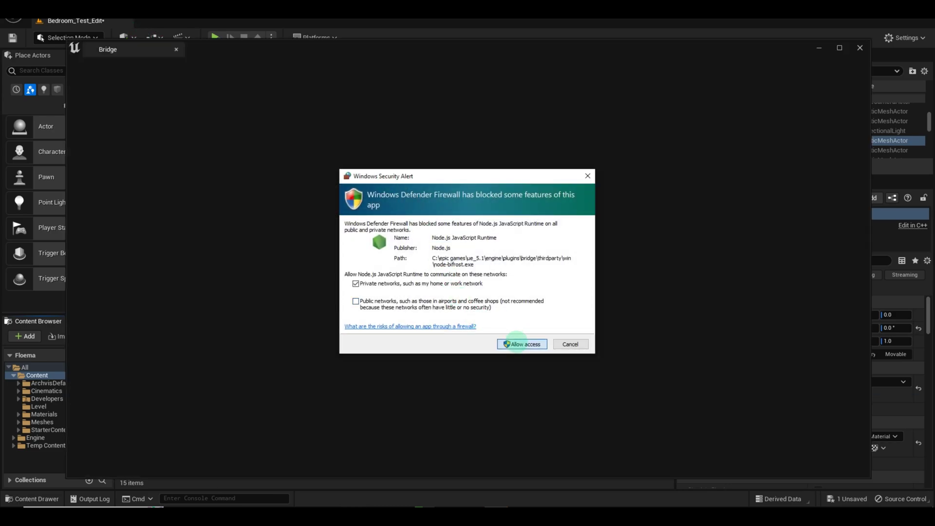
{"action": "left_click", "coordinate": [521, 344]}
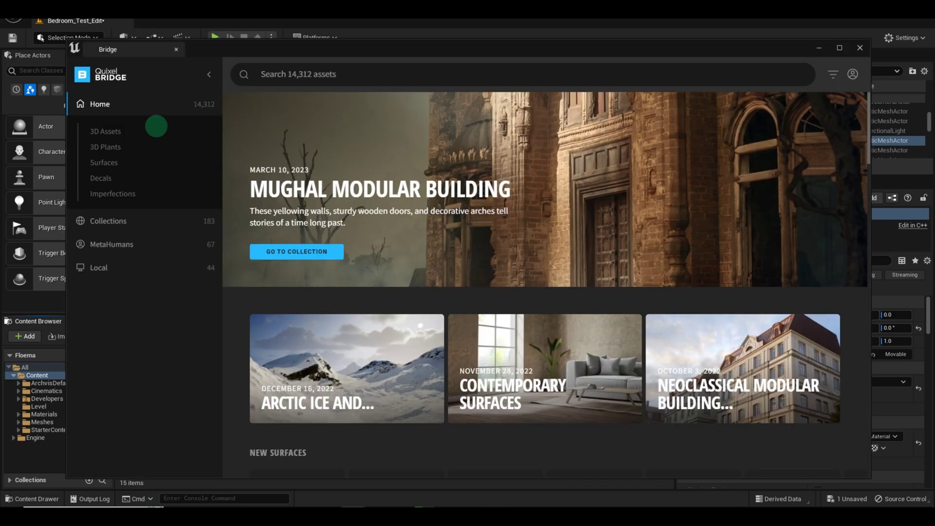
Step: Download the Marble Floor surface from Bridge's Marble surfaces, add it to the project and minimize Bridge
{"action": "left_click", "coordinate": [105, 164]}
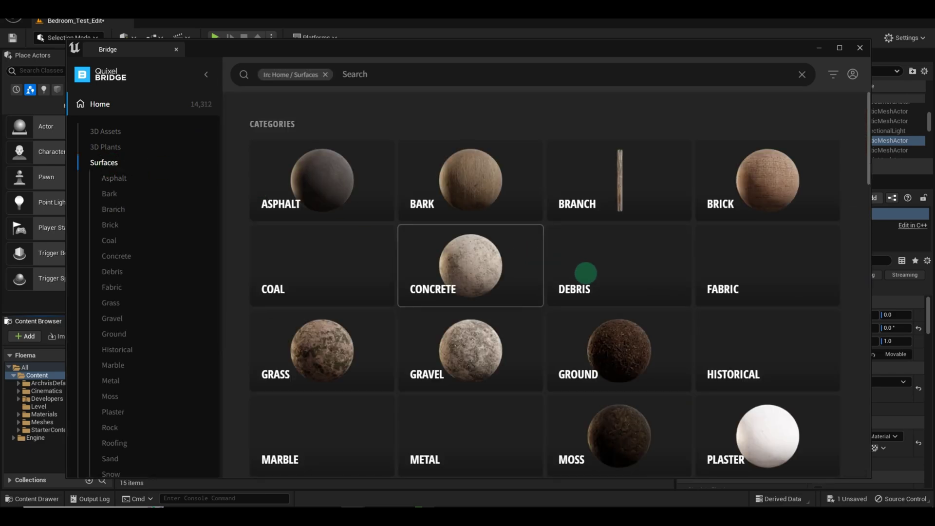
{"action": "scroll", "coordinate": [706, 320], "scroll_direction": "down", "scroll_amount": 2}
{"action": "scroll", "coordinate": [706, 321], "scroll_direction": "down", "scroll_amount": 3}
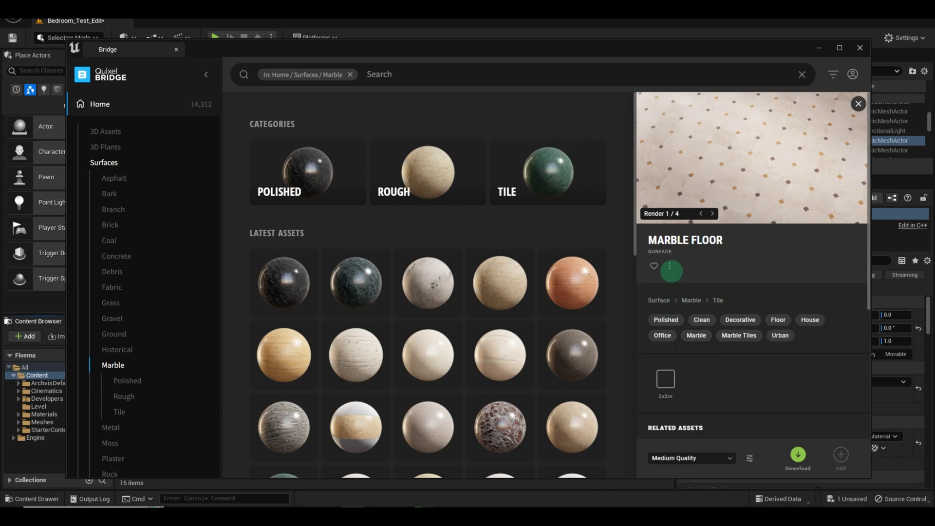
{"action": "left_click", "coordinate": [669, 266]}
{"action": "left_click", "coordinate": [728, 260]}
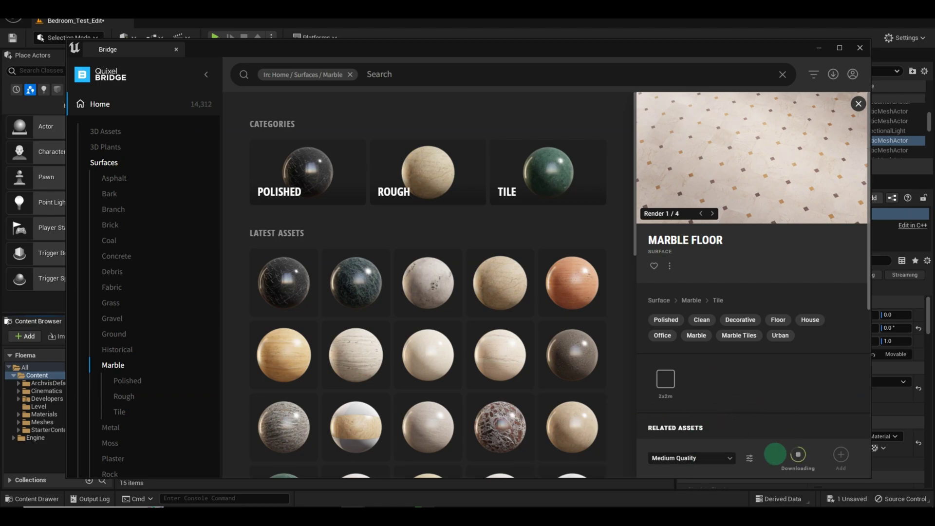
{"action": "left_click", "coordinate": [841, 455]}
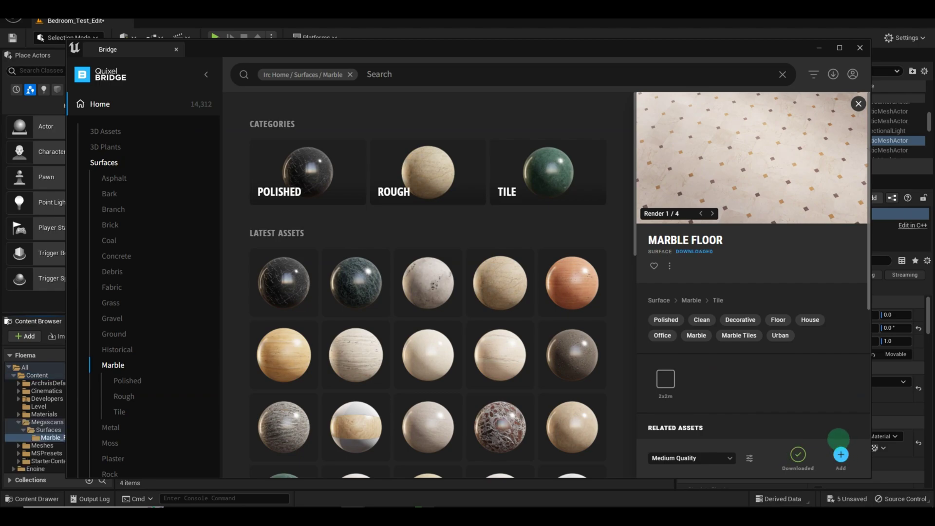
{"action": "left_click", "coordinate": [819, 47]}
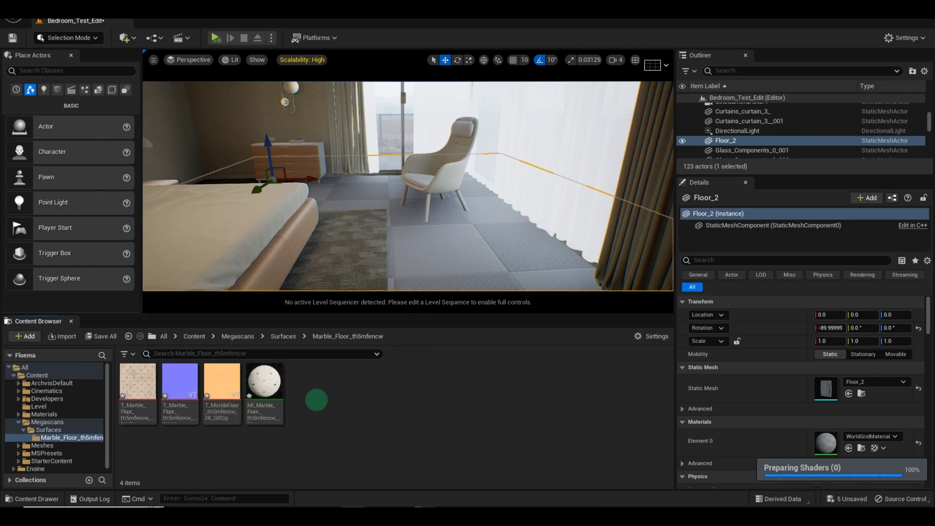
Step: Create a material instance from the imported marble floor material and apply it to the bedroom floor
{"action": "right_click_drag", "start_coordinate": [405, 258], "coordinate": [409, 290]}
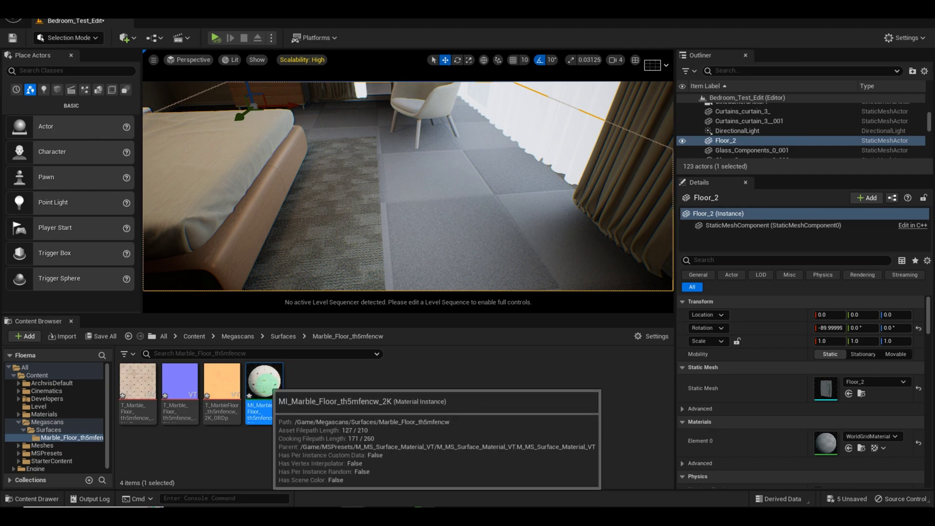
{"action": "right_click", "coordinate": [266, 387]}
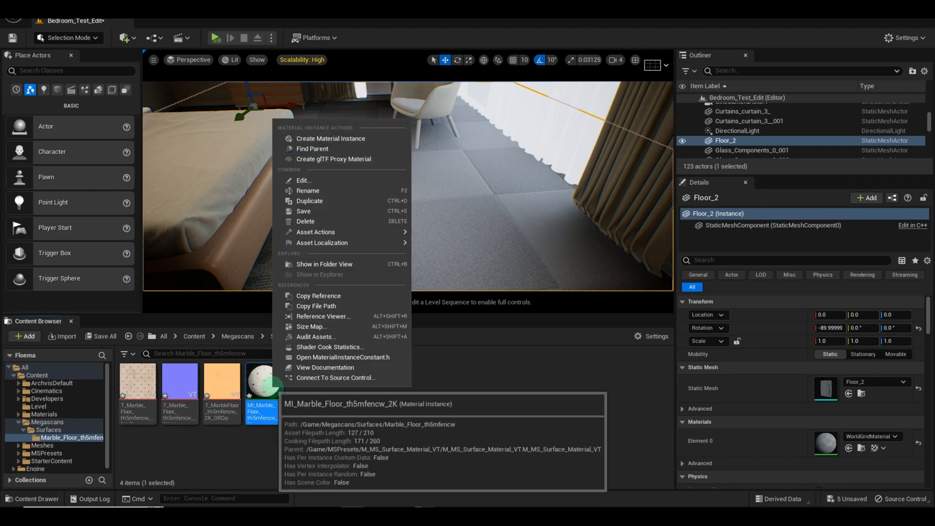
{"action": "left_click", "coordinate": [324, 138]}
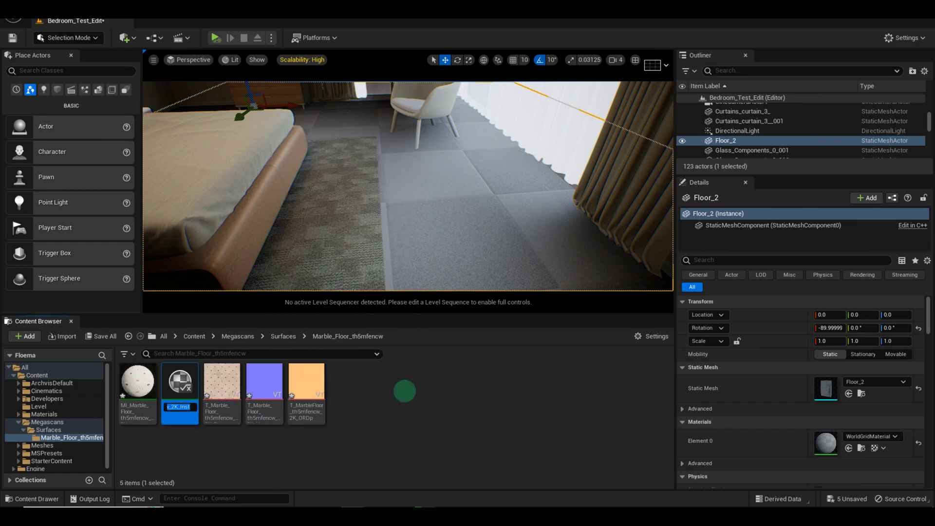
{"action": "left_click", "coordinate": [404, 395]}
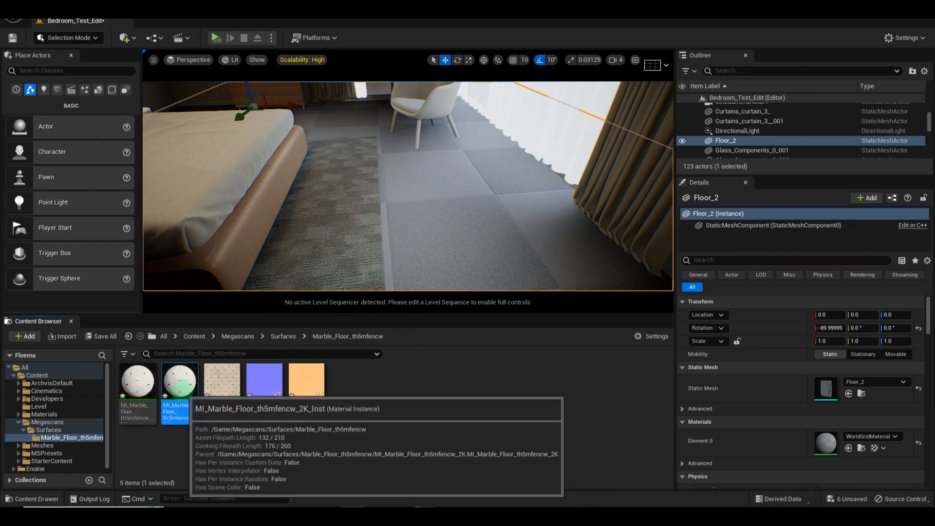
{"action": "left_click_drag", "start_coordinate": [180, 383], "coordinate": [450, 252]}
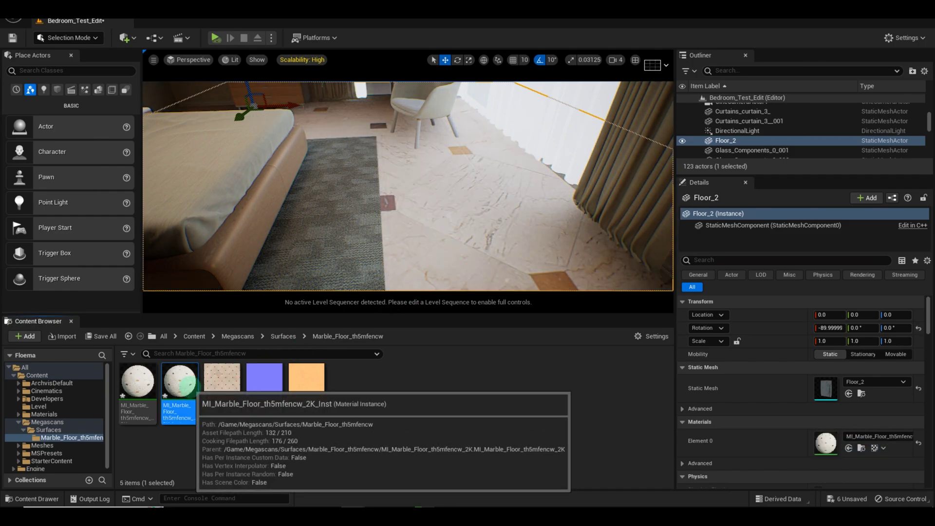
Step: Open the new marble material instance beside the viewport, enable Tiling/Offset and set Tiling X and Tiling Y to 3
{"action": "double_click", "coordinate": [187, 386]}
{"action": "left_click_drag", "start_coordinate": [615, 38], "coordinate": [221, 194]}
{"action": "mouse_move", "coordinate": [335, 162]}
{"action": "right_mouse_down"}
{"action": "mouse_move", "coordinate": [370, 185]}
{"action": "mouse_move", "coordinate": [341, 165]}
{"action": "right_mouse_up"}
{"action": "left_click_drag", "start_coordinate": [480, 208], "coordinate": [226, 140]}
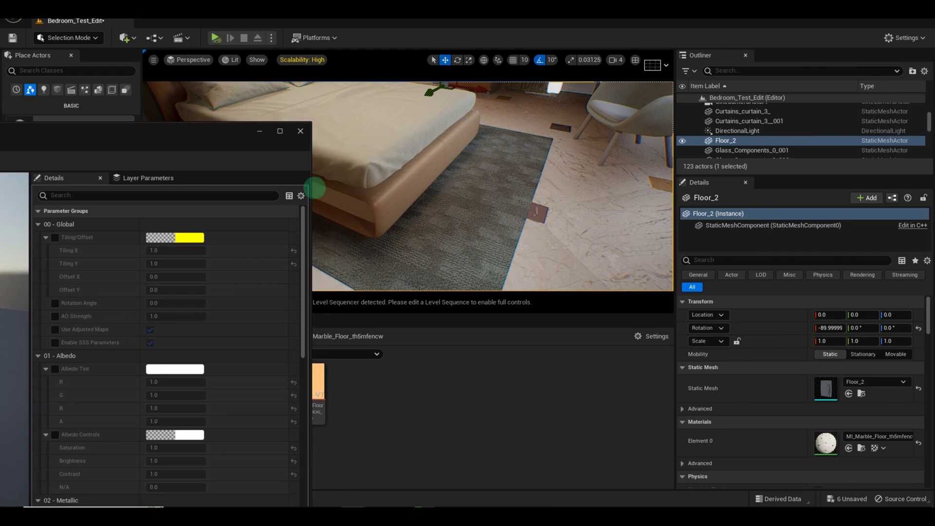
{"action": "right_click_drag", "start_coordinate": [384, 214], "coordinate": [384, 215]}
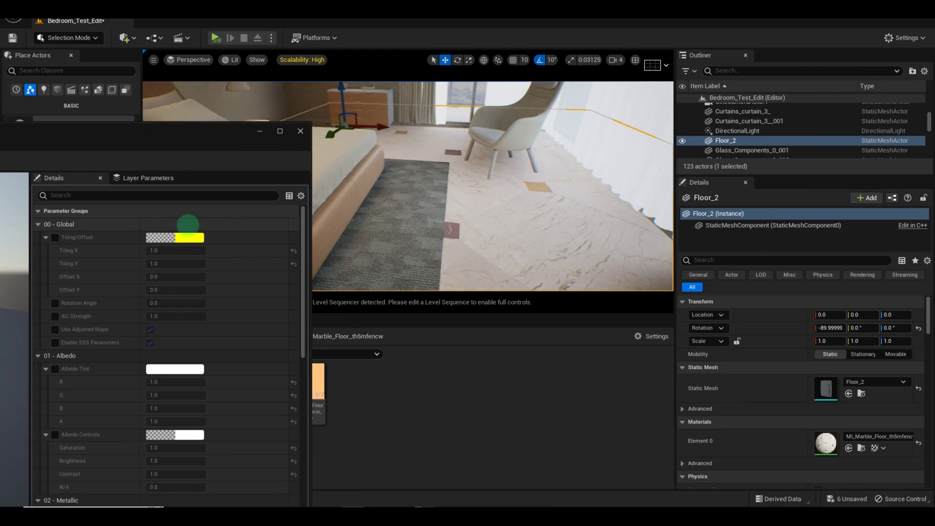
{"action": "left_click", "coordinate": [55, 237]}
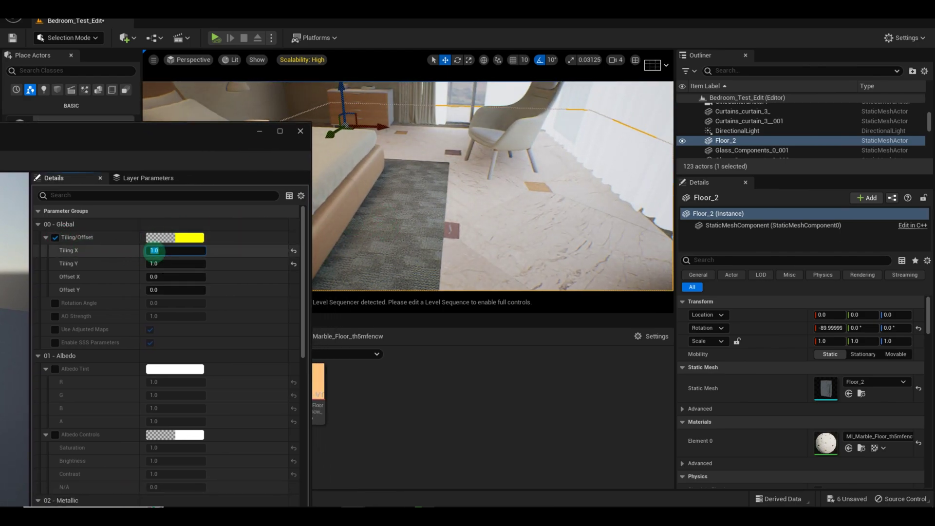
{"action": "left_click", "coordinate": [154, 250]}
{"action": "type", "text": "3"}
{"action": "key", "text": "Return"}
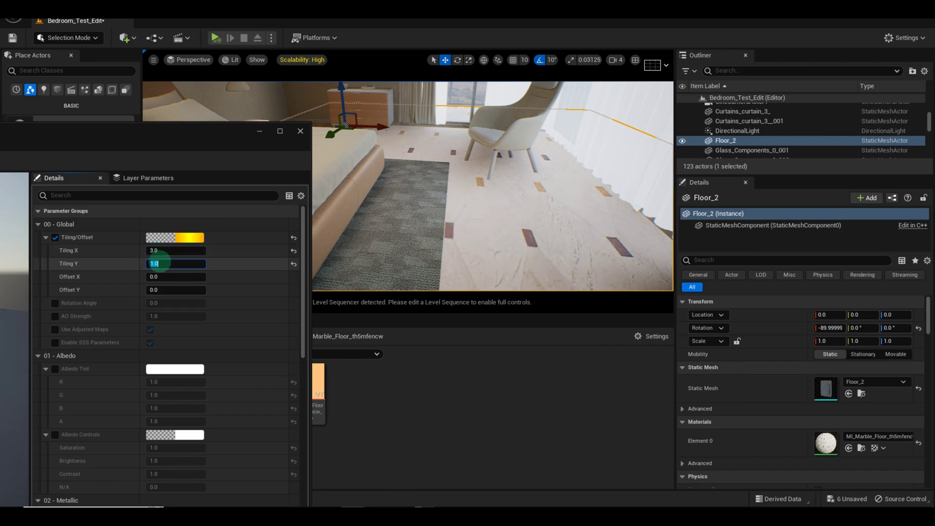
{"action": "key", "text": "Return"}
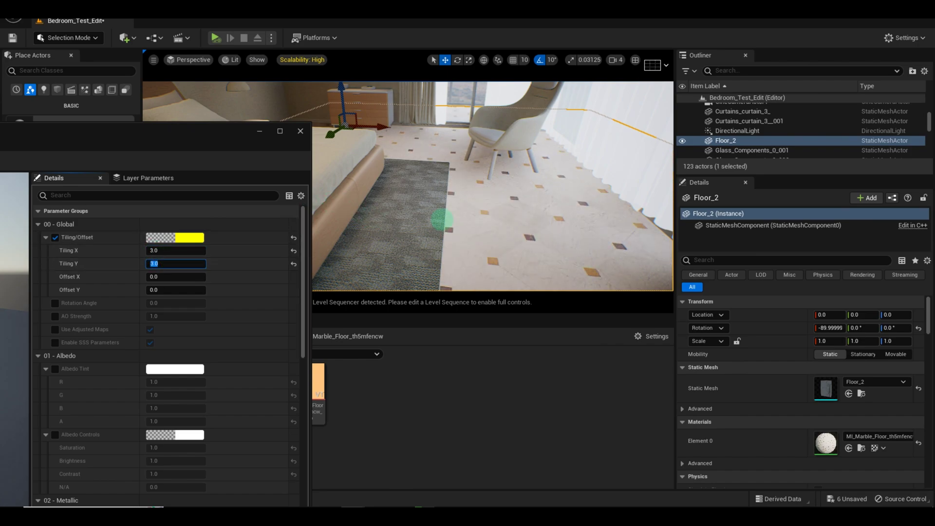
Step: Try a denser marble pattern with Tiling X and Tiling Y at 5, and with Tiling Y at 4
{"action": "mouse_move", "coordinate": [440, 220]}
{"action": "right_mouse_down"}
{"action": "mouse_move", "coordinate": [399, 206]}
{"action": "mouse_move", "coordinate": [438, 215]}
{"action": "right_mouse_up"}
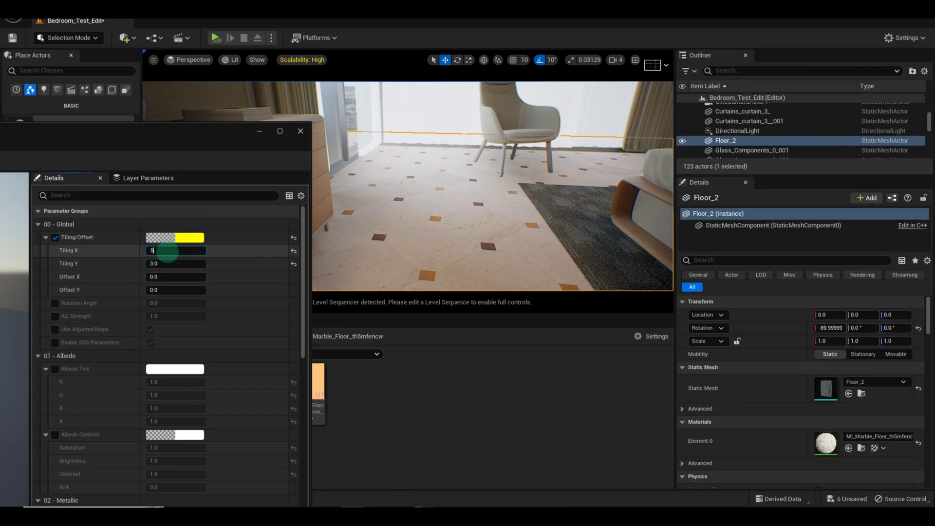
{"action": "key", "text": "Return"}
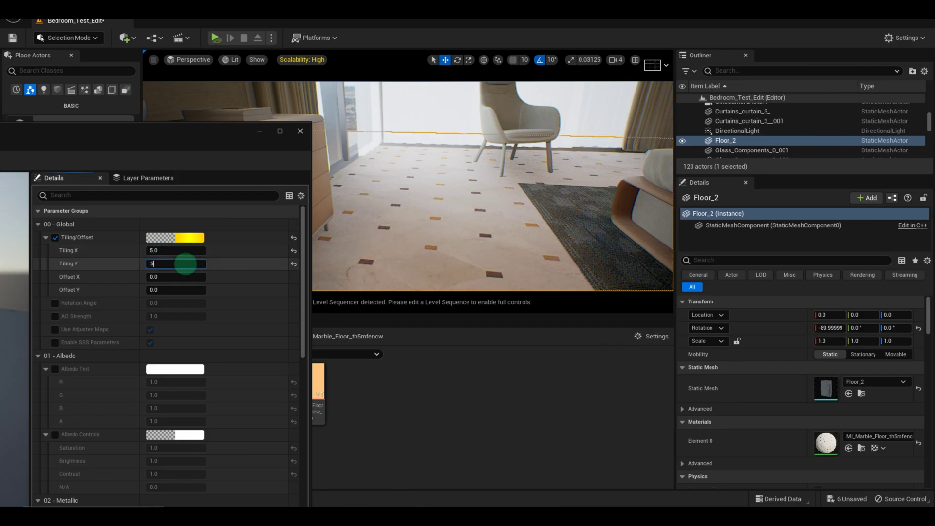
{"action": "left_click", "coordinate": [185, 264]}
{"action": "type", "text": "5"}
{"action": "key", "text": "Return"}
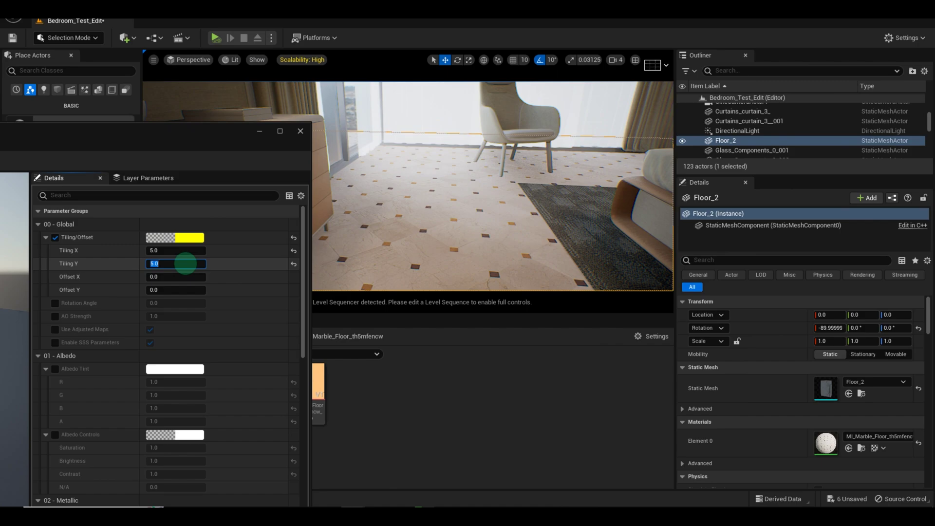
{"action": "type", "text": "4"}
{"action": "key", "text": "Return"}
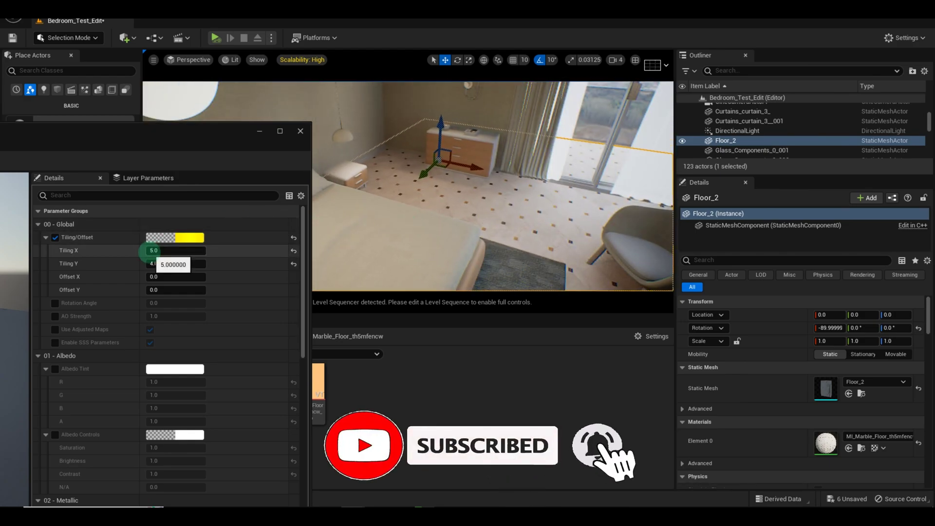
Step: Return both Tiling X and Tiling Y of the marble floor instance to 3
{"action": "left_click", "coordinate": [155, 251]}
{"action": "right_click_drag", "start_coordinate": [401, 229], "coordinate": [438, 239]}
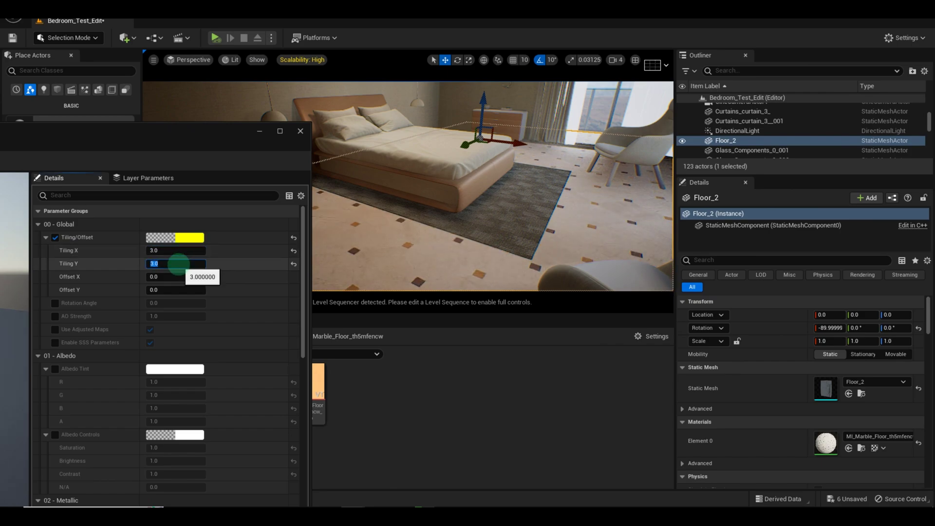
Step: Set Tiling X of the marble floor instance to 2 and check the pattern around the bedroom
{"action": "right_click_drag", "start_coordinate": [445, 244], "coordinate": [336, 246]}
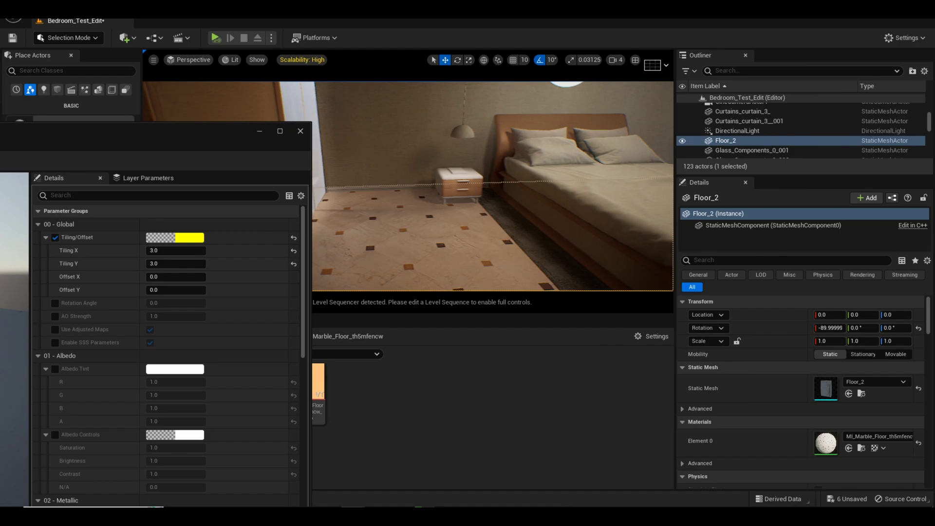
{"action": "right_click_drag", "start_coordinate": [444, 224], "coordinate": [341, 224]}
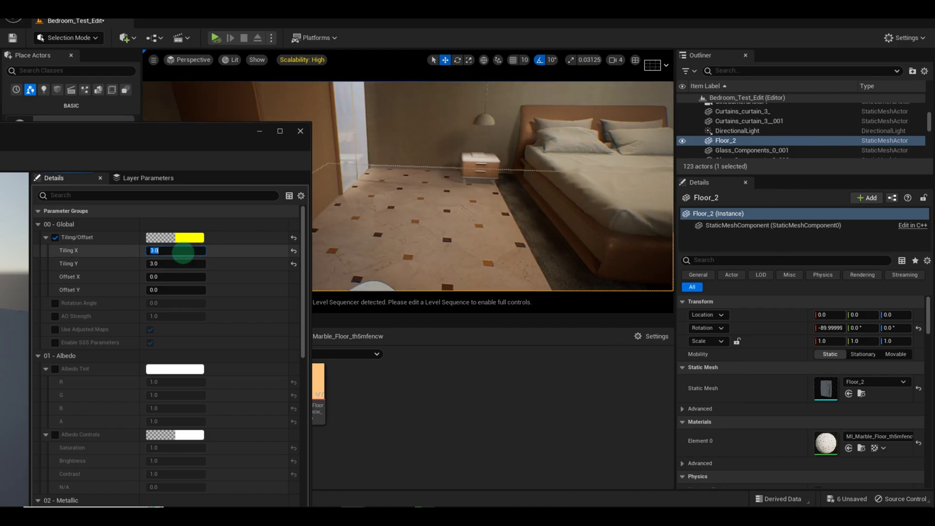
{"action": "left_click", "coordinate": [408, 234]}
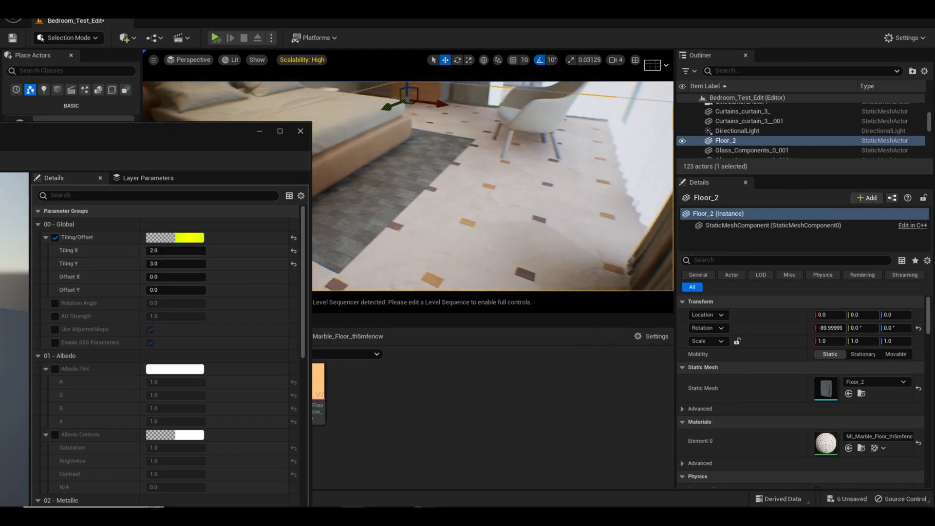
{"action": "right_click_drag", "start_coordinate": [438, 214], "coordinate": [341, 195]}
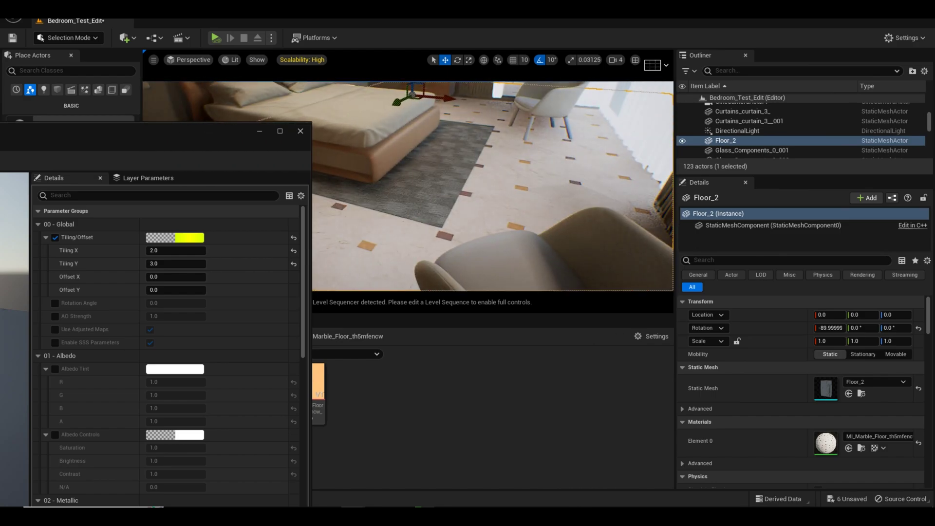
Step: Enable the Normal Strength override of the marble floor instance and set it to 0.3
{"action": "scroll", "coordinate": [73, 338], "scroll_direction": "down", "scroll_amount": 5}
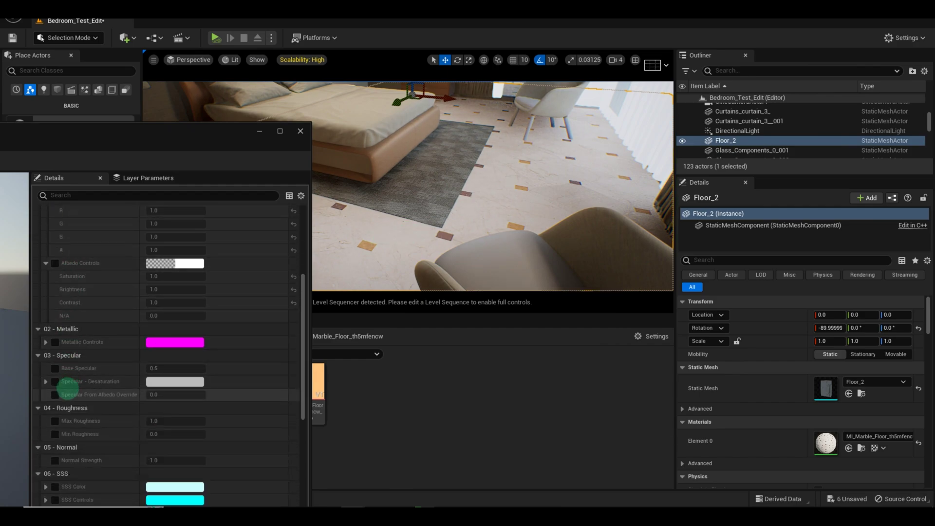
{"action": "scroll", "coordinate": [67, 388], "scroll_direction": "down", "scroll_amount": 1}
{"action": "left_click", "coordinate": [55, 444]}
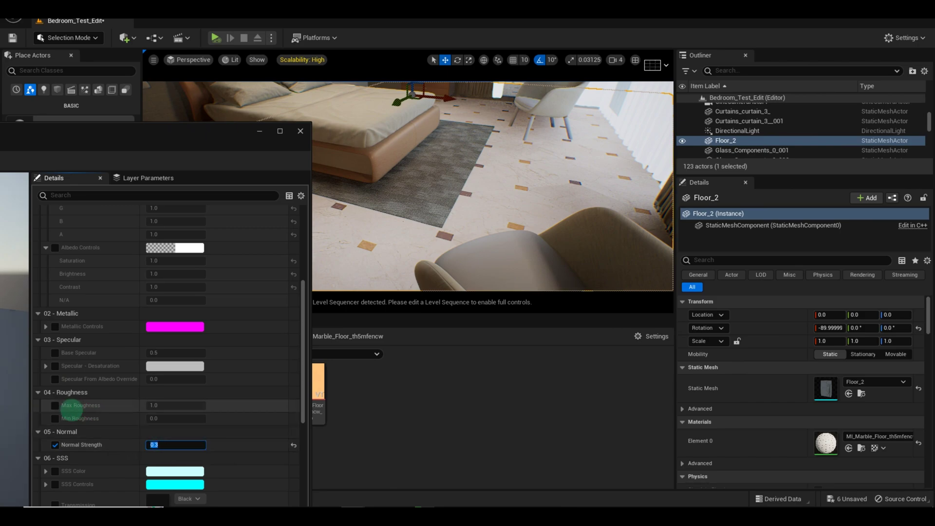
Step: Enable the Max and Min Roughness overrides, try a glossier floor with Max Roughness at 0.096, and settle on 0.48
{"action": "left_click", "coordinate": [55, 418]}
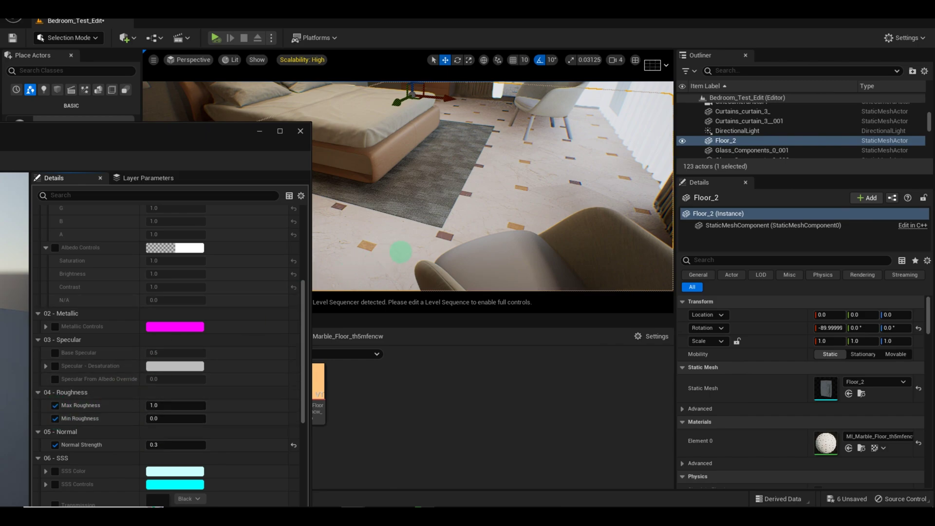
{"action": "mouse_move", "coordinate": [399, 253]}
{"action": "right_mouse_down"}
{"action": "mouse_move", "coordinate": [409, 199]}
{"action": "mouse_move", "coordinate": [401, 250]}
{"action": "right_mouse_up"}
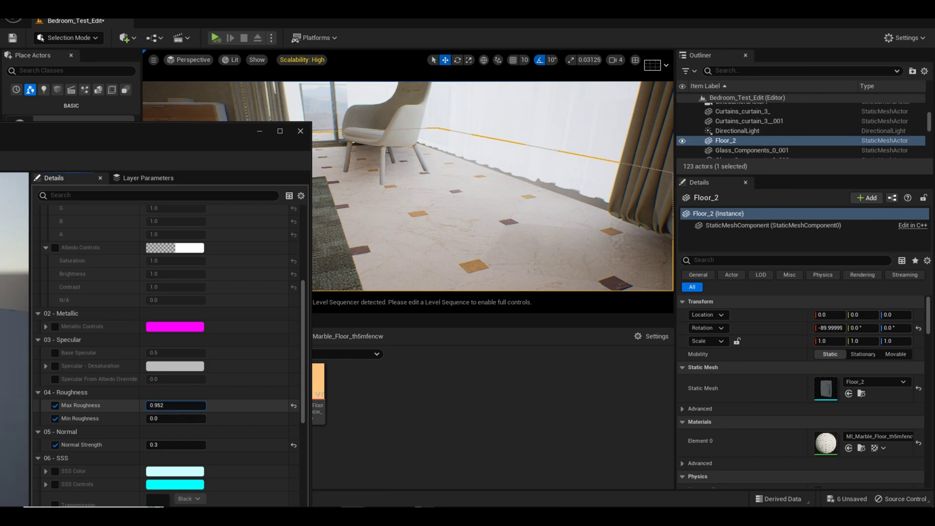
{"action": "left_click_drag", "start_coordinate": [176, 405], "coordinate": [176, 405]}
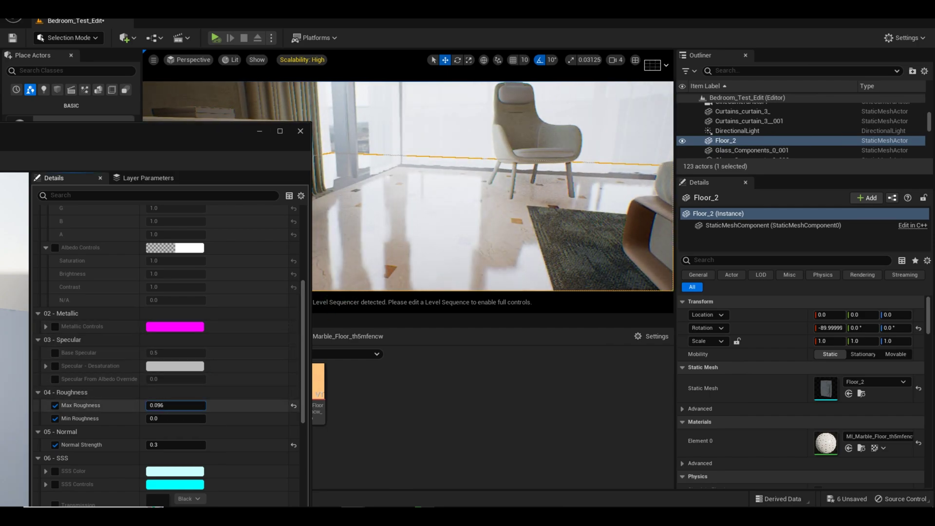
{"action": "mouse_move", "coordinate": [175, 405]}
{"action": "left_mouse_down"}
{"action": "mouse_move", "coordinate": [209, 405]}
{"action": "mouse_move", "coordinate": [182, 405]}
{"action": "left_mouse_up"}
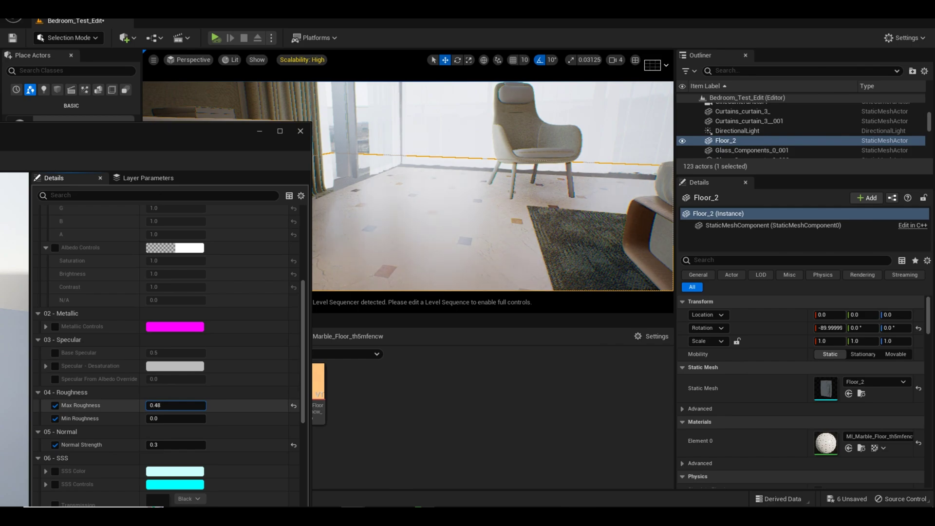
{"action": "right_click_drag", "start_coordinate": [457, 271], "coordinate": [478, 258]}
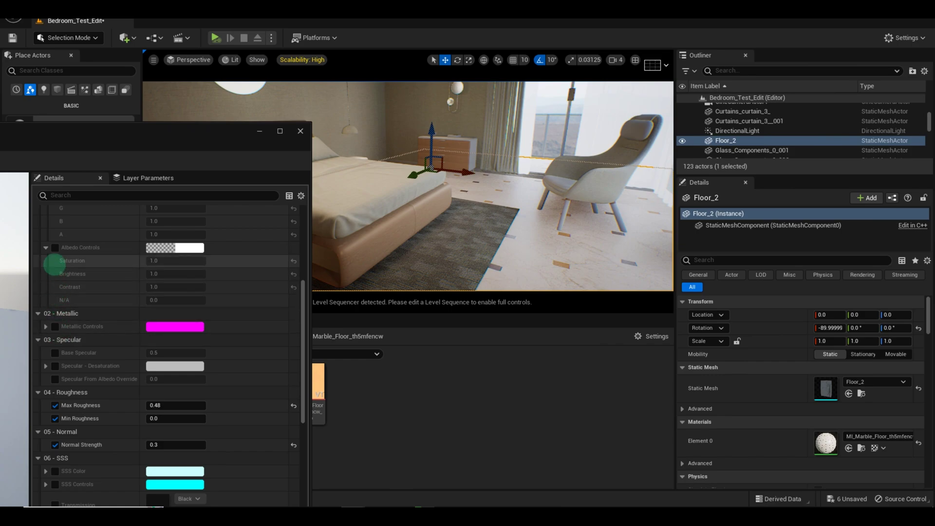
Step: Enable Albedo Controls on the marble floor instance, try a Saturation of about 1.58 and return it to 1
{"action": "scroll", "coordinate": [53, 256], "scroll_direction": "up", "scroll_amount": 4}
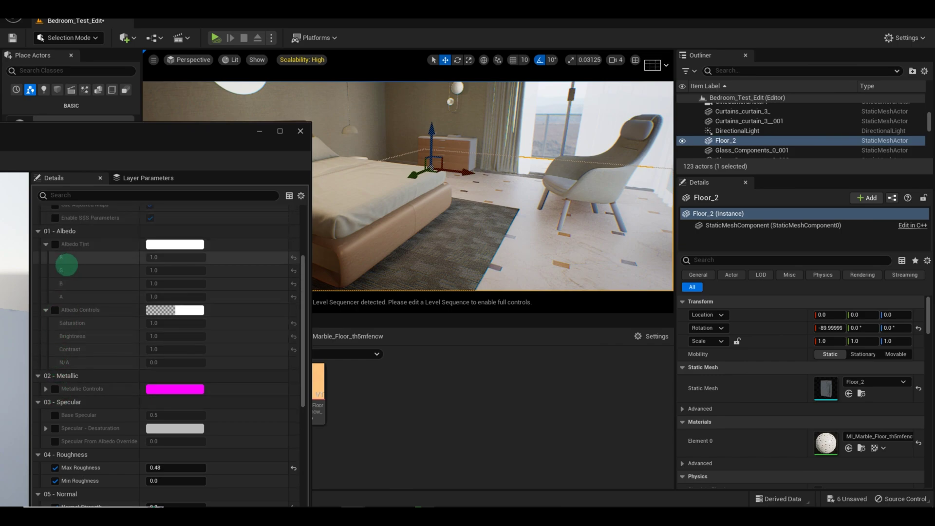
{"action": "scroll", "coordinate": [66, 263], "scroll_direction": "up", "scroll_amount": 2}
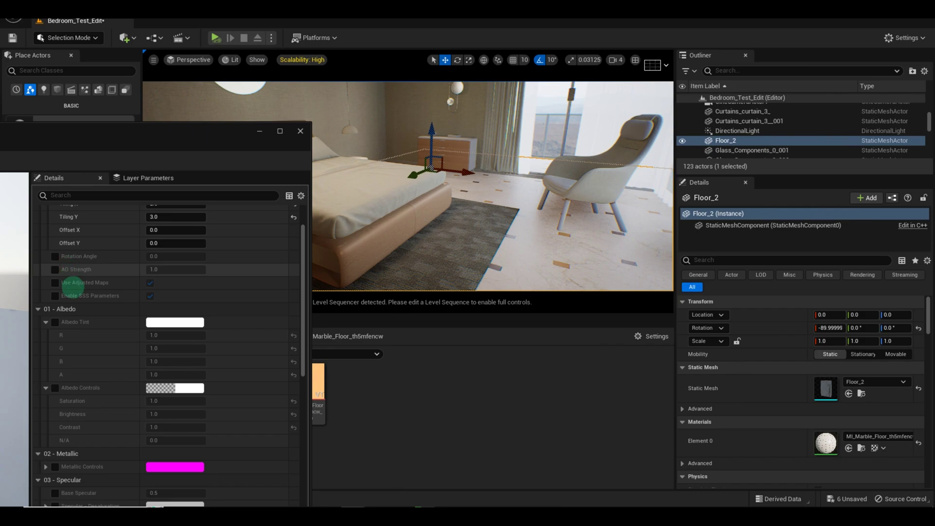
{"action": "scroll", "coordinate": [98, 317], "scroll_direction": "down", "scroll_amount": 2}
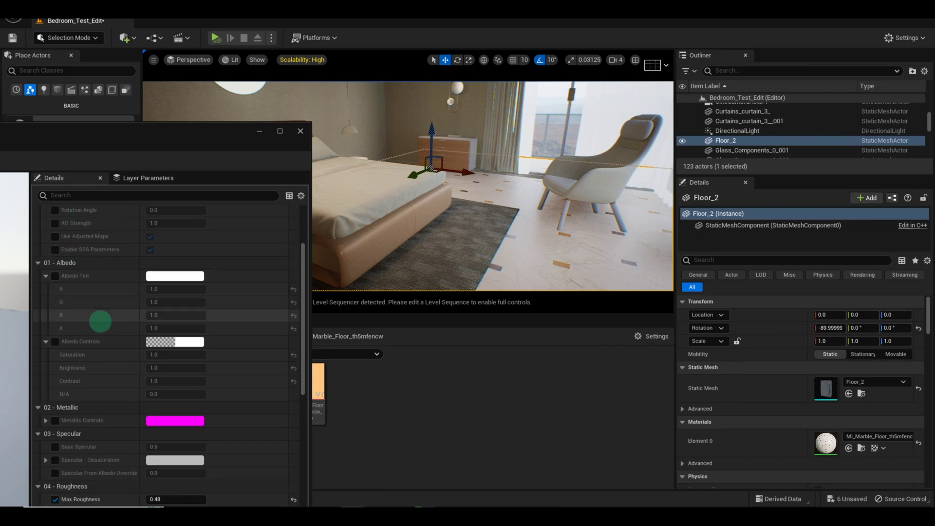
{"action": "left_click", "coordinate": [55, 341]}
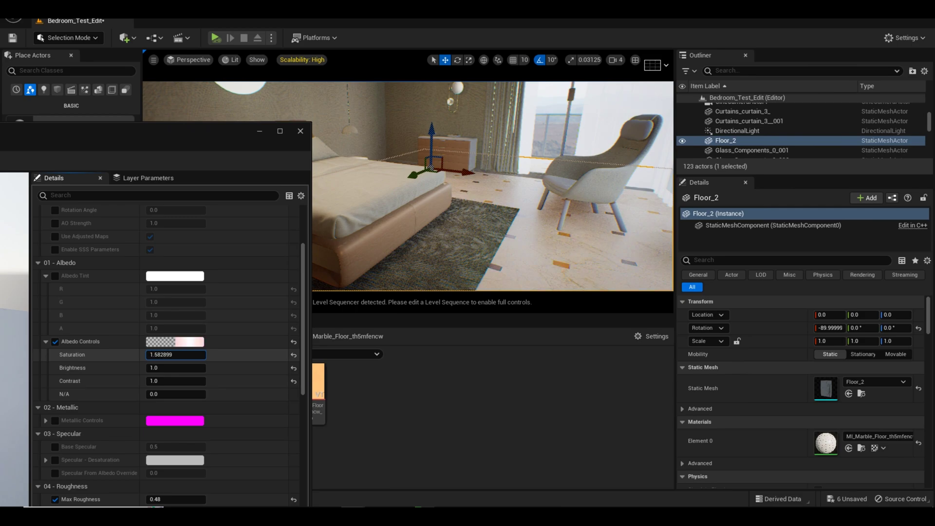
{"action": "right_click_drag", "start_coordinate": [457, 251], "coordinate": [530, 275]}
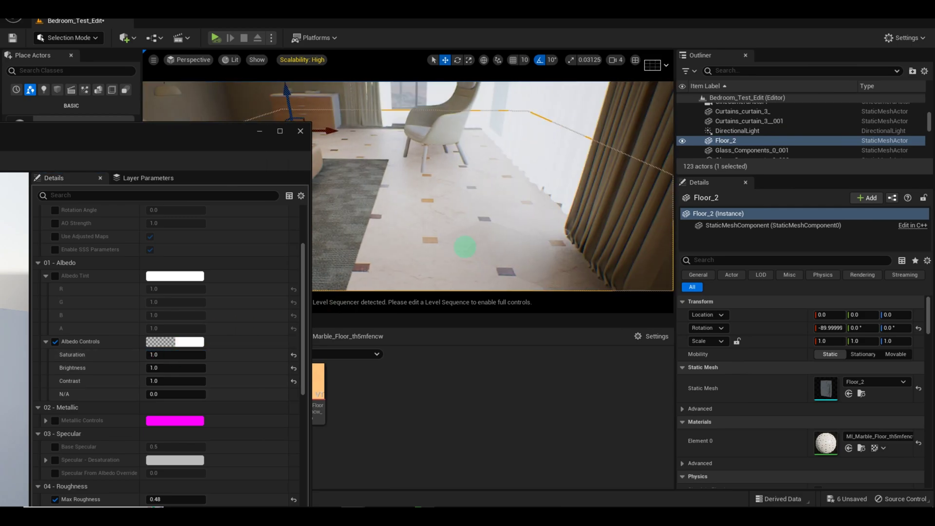
Step: Try a pale blue Albedo Controls colour with hex sRGB CDD3FF and a Brightness change, undoing each one
{"action": "left_click", "coordinate": [174, 340]}
{"action": "left_click", "coordinate": [238, 316]}
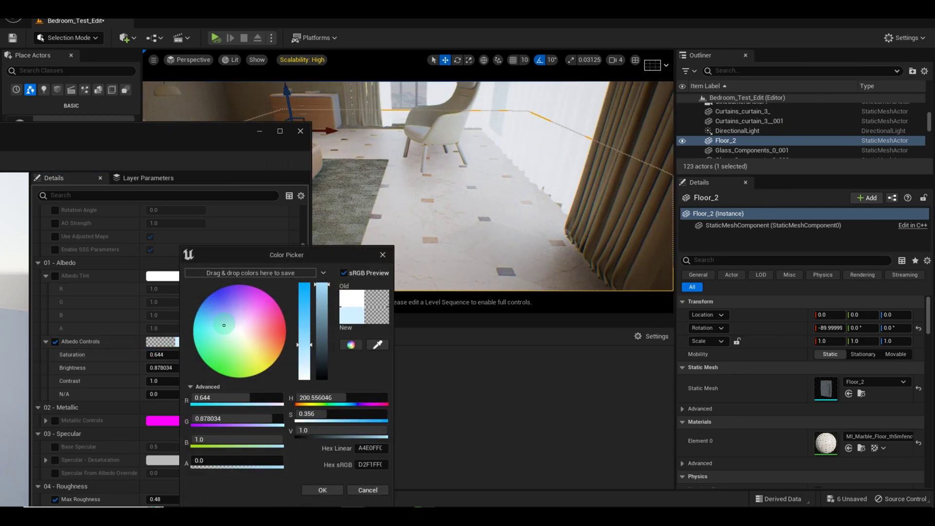
{"action": "mouse_move", "coordinate": [238, 317]}
{"action": "left_mouse_down"}
{"action": "mouse_move", "coordinate": [241, 324]}
{"action": "mouse_move", "coordinate": [236, 308]}
{"action": "mouse_move", "coordinate": [228, 327]}
{"action": "mouse_move", "coordinate": [237, 341]}
{"action": "mouse_move", "coordinate": [248, 322]}
{"action": "mouse_move", "coordinate": [243, 335]}
{"action": "mouse_move", "coordinate": [255, 327]}
{"action": "mouse_move", "coordinate": [229, 316]}
{"action": "left_mouse_up"}
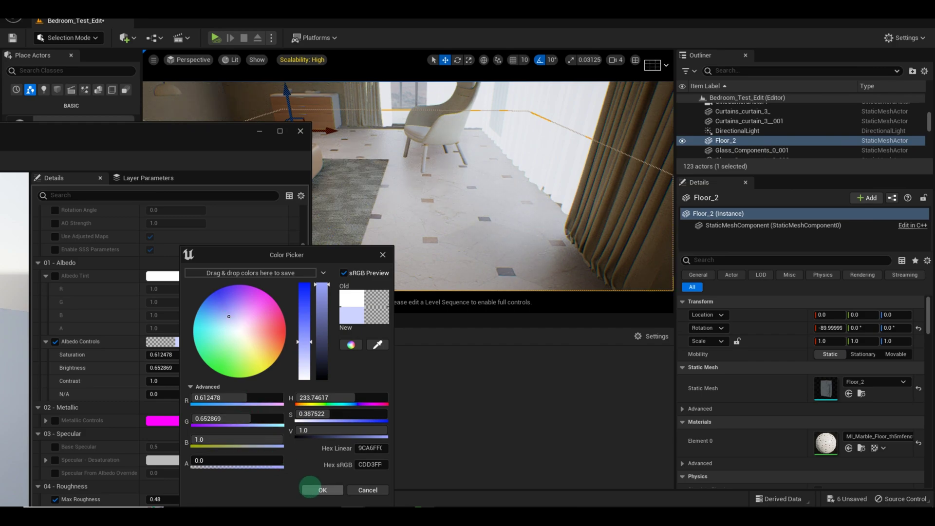
{"action": "left_click", "coordinate": [321, 490]}
{"action": "right_click_drag", "start_coordinate": [492, 186], "coordinate": [443, 173]}
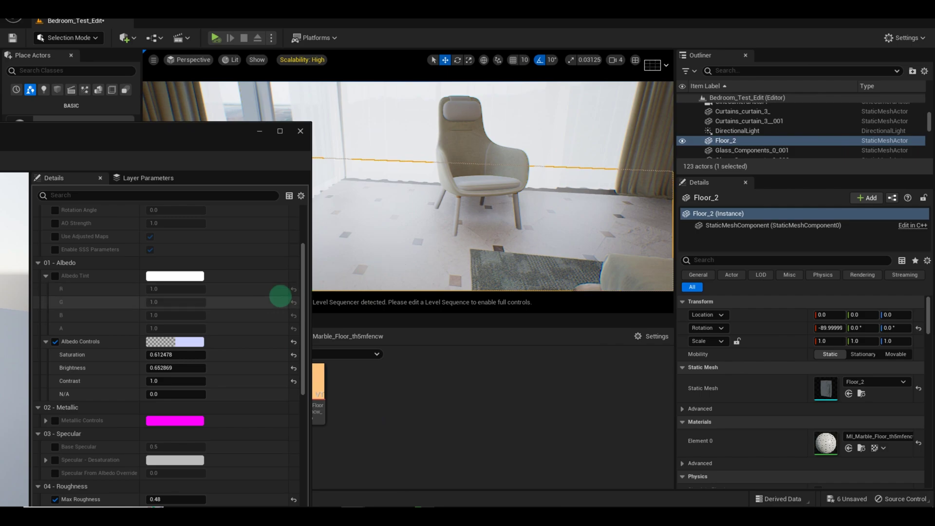
{"action": "key", "text": "ctrl+z"}
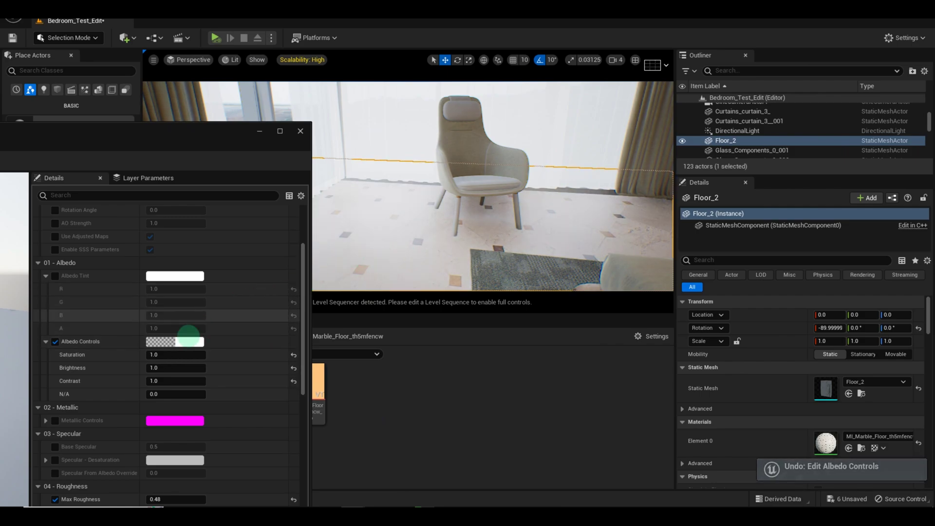
{"action": "mouse_move", "coordinate": [153, 367]}
{"action": "left_mouse_down"}
{"action": "mouse_move", "coordinate": [168, 368]}
{"action": "mouse_move", "coordinate": [117, 368]}
{"action": "mouse_move", "coordinate": [139, 368]}
{"action": "left_mouse_up"}
{"action": "key", "text": "ctrl+z"}
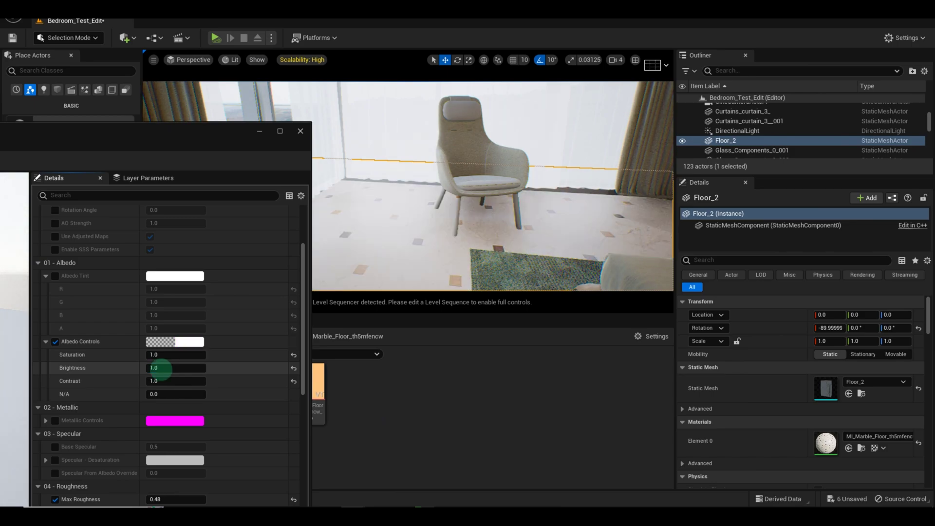
Step: Close the marble floor material instance and save the bedroom level together with all unsaved assets
{"action": "scroll", "coordinate": [126, 341], "scroll_direction": "up", "scroll_amount": 2}
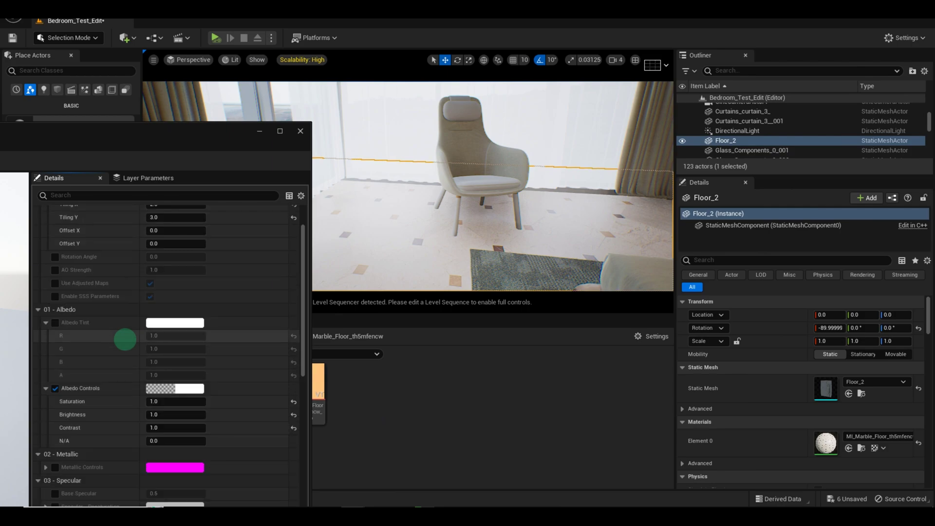
{"action": "scroll", "coordinate": [109, 362], "scroll_direction": "down", "scroll_amount": 5}
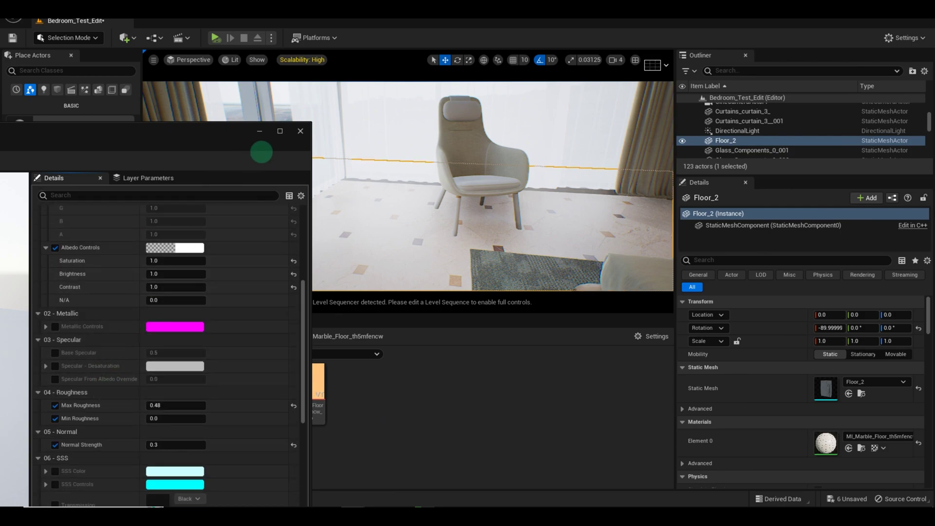
{"action": "left_click", "coordinate": [297, 131]}
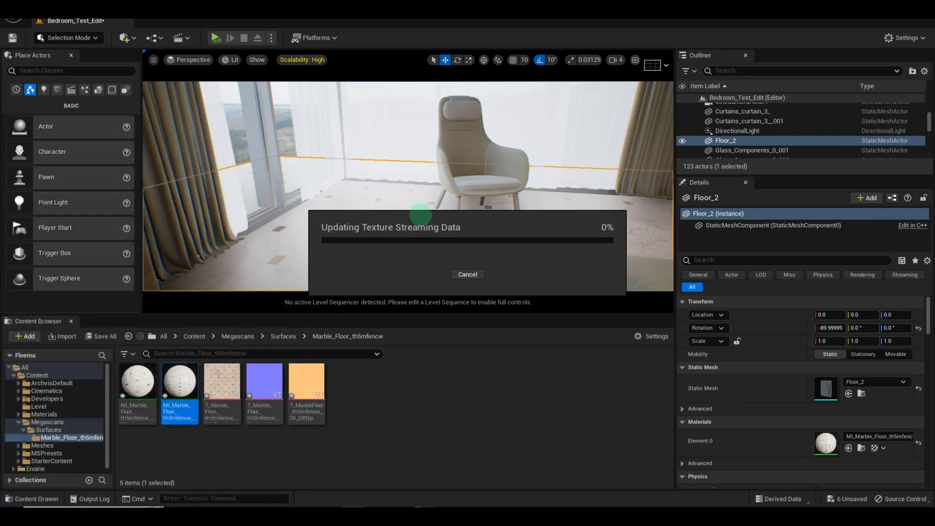
{"action": "key", "text": "ctrl+s"}
{"action": "key", "text": "ctrl+s"}
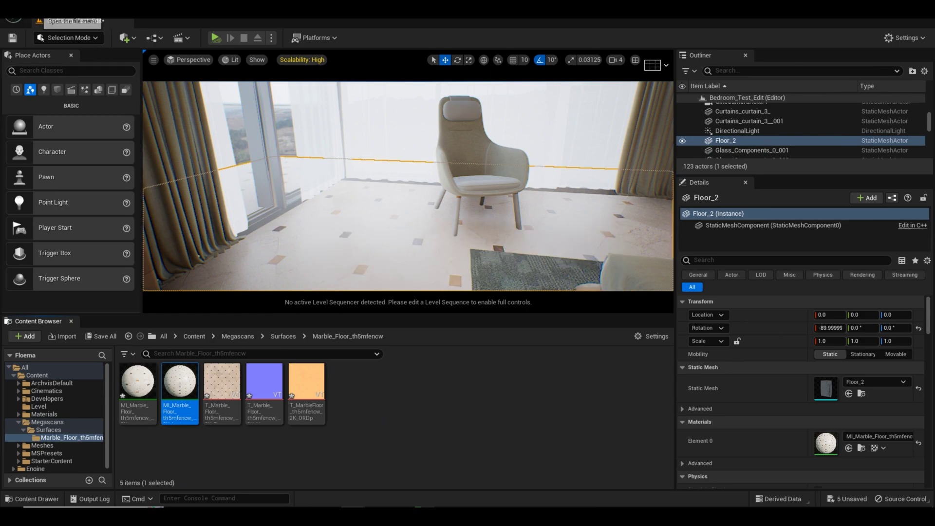
{"action": "left_click", "coordinate": [40, 20]}
{"action": "left_click", "coordinate": [87, 111]}
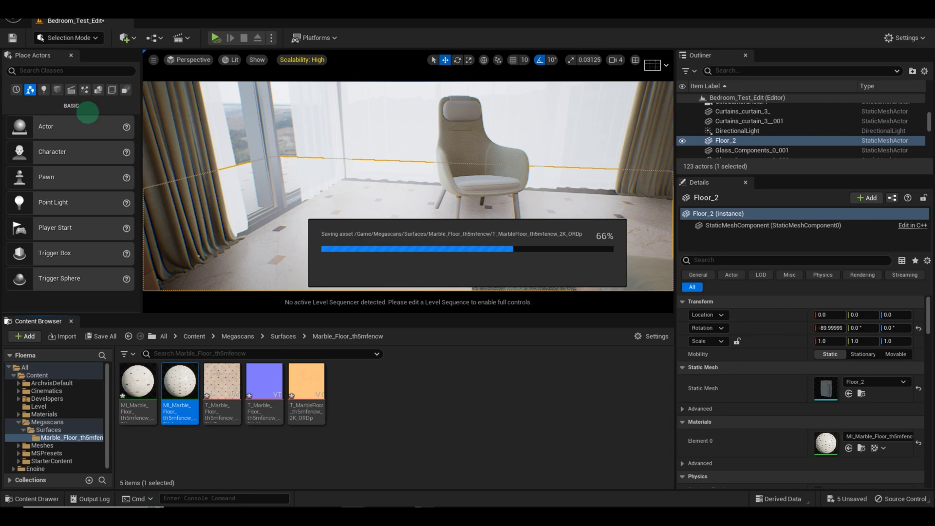
{"action": "right_click_drag", "start_coordinate": [345, 212], "coordinate": [432, 274]}
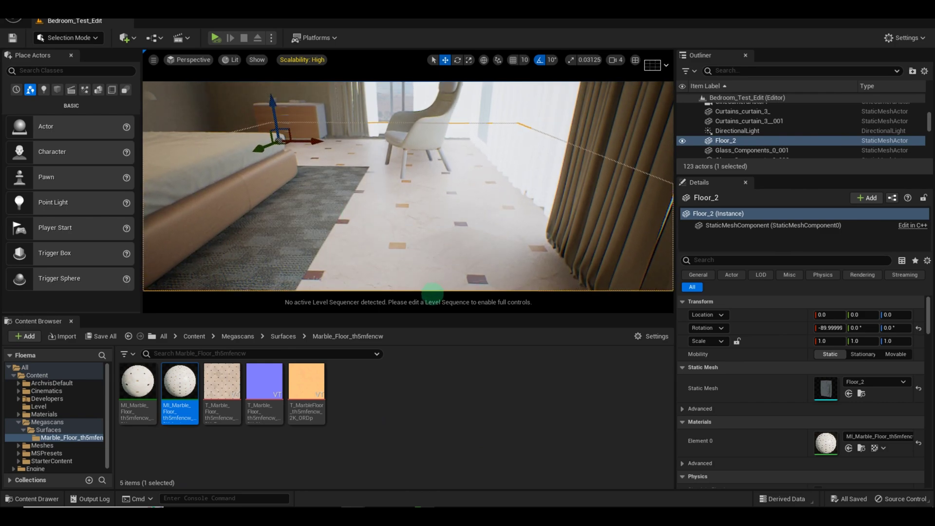
Step: Switch to the Sketchup Texture Club website in the browser and look through its marble tile categories
{"action": "key", "text": "alt+Tab"}
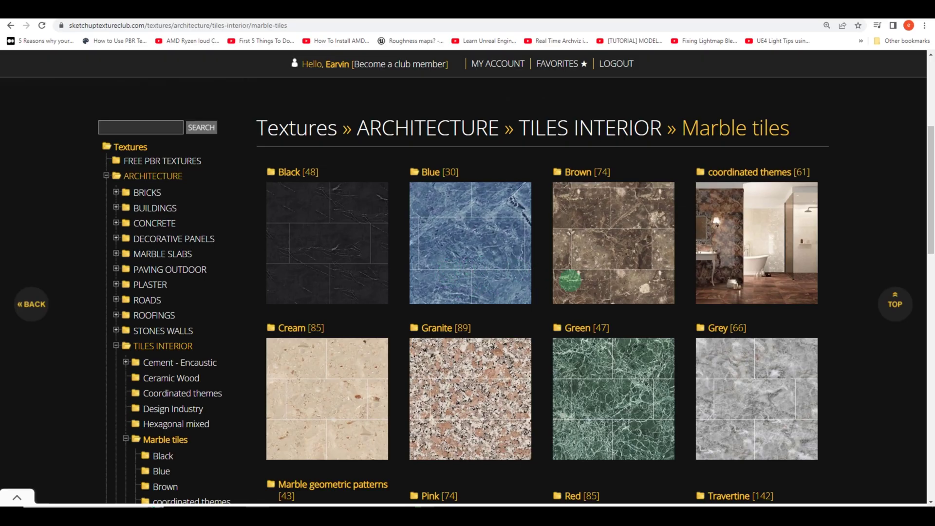
{"action": "scroll", "coordinate": [640, 308], "scroll_direction": "down", "scroll_amount": 4}
{"action": "scroll", "coordinate": [355, 246], "scroll_direction": "up", "scroll_amount": 1}
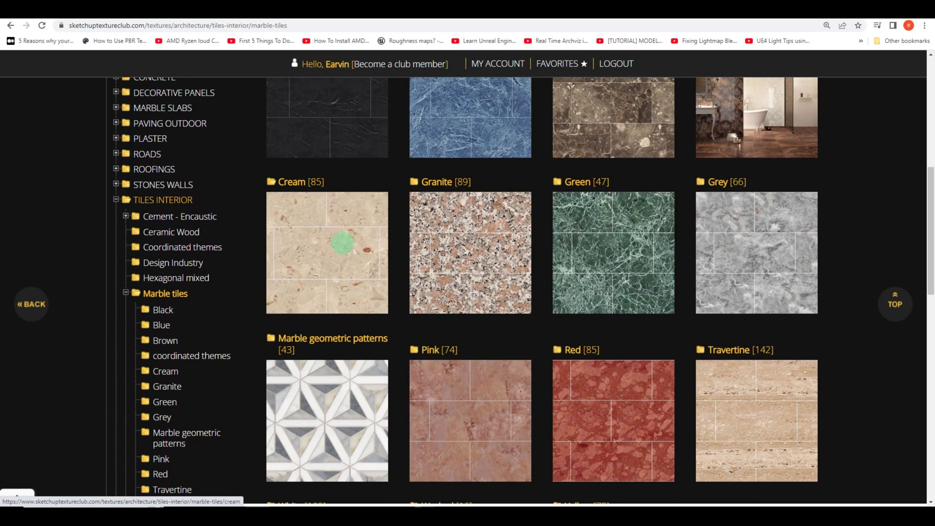
{"action": "left_click", "coordinate": [342, 242]}
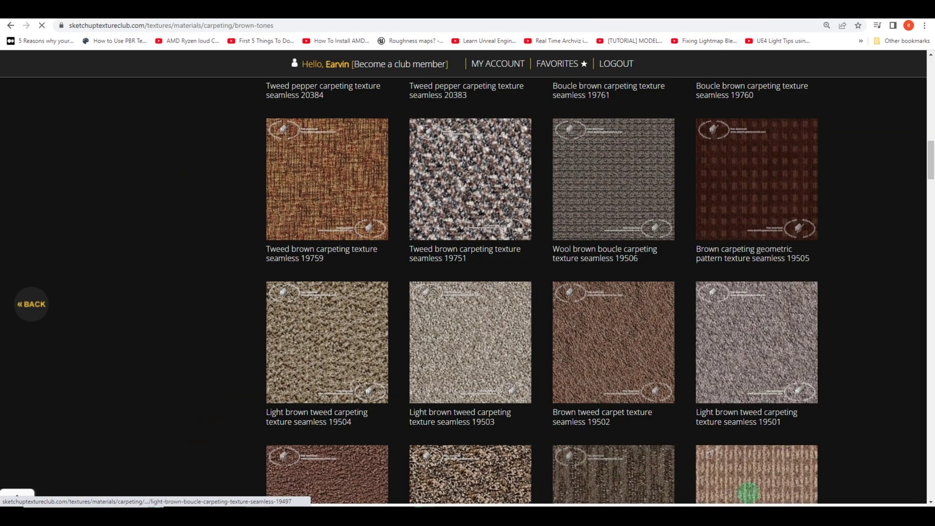
Step: Browse the brown-tone carpeting textures and open the page of Light brown tweed carpeting texture seamless 19503
{"action": "scroll", "coordinate": [750, 492], "scroll_direction": "up", "scroll_amount": 3}
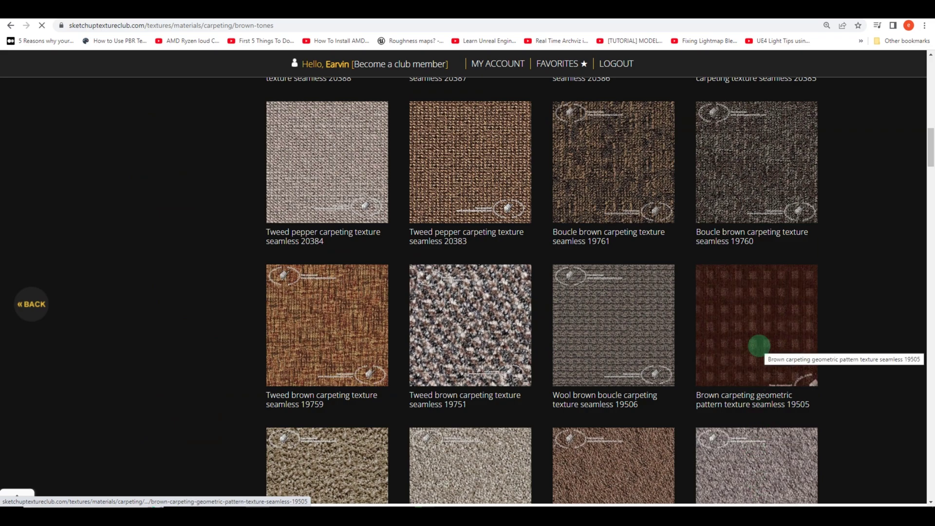
{"action": "scroll", "coordinate": [696, 351], "scroll_direction": "up", "scroll_amount": 2}
{"action": "scroll", "coordinate": [619, 236], "scroll_direction": "up", "scroll_amount": 5}
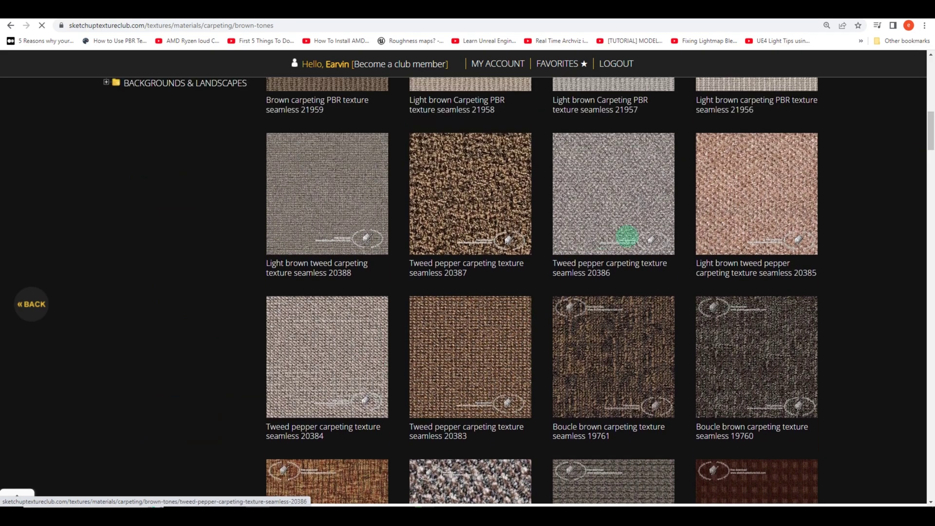
{"action": "scroll", "coordinate": [483, 265], "scroll_direction": "up", "scroll_amount": 3}
{"action": "scroll", "coordinate": [483, 265], "scroll_direction": "down", "scroll_amount": 10}
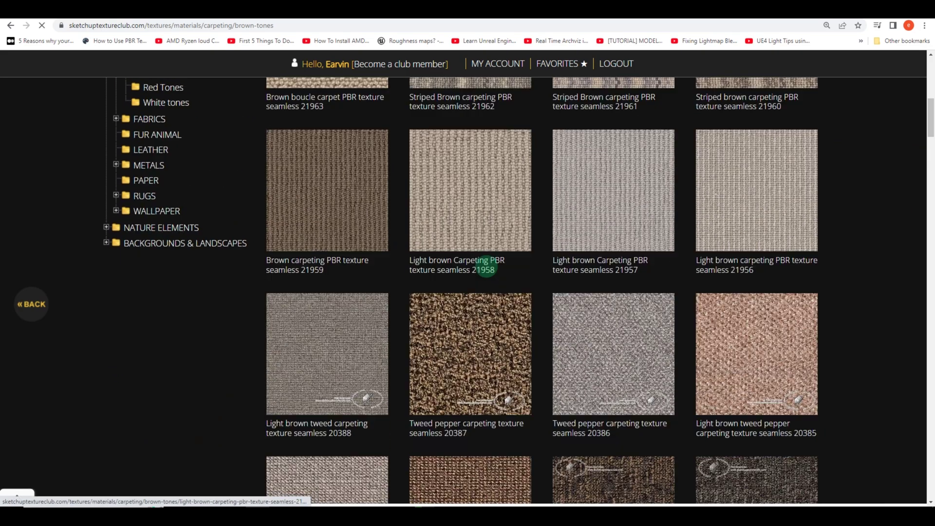
{"action": "scroll", "coordinate": [490, 340], "scroll_direction": "down", "scroll_amount": 3}
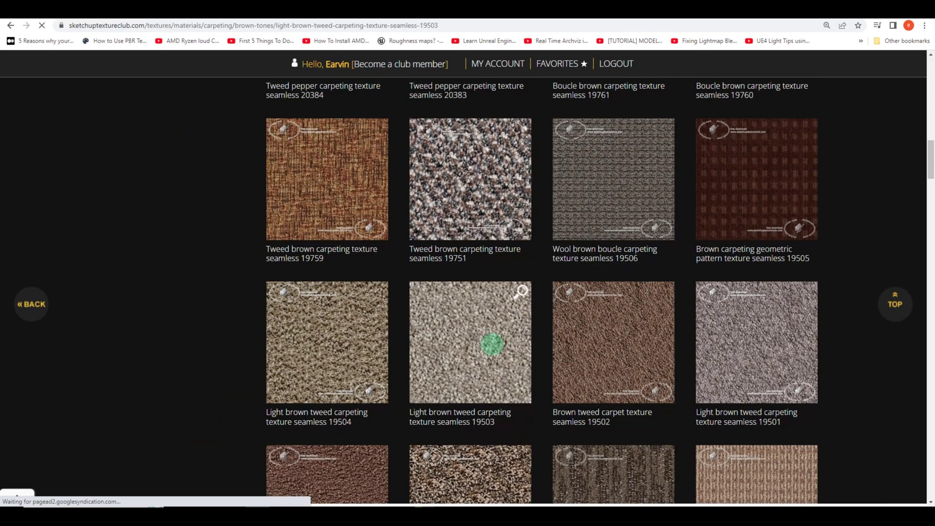
{"action": "left_click", "coordinate": [493, 340]}
{"action": "scroll", "coordinate": [500, 340], "scroll_direction": "down", "scroll_amount": 1}
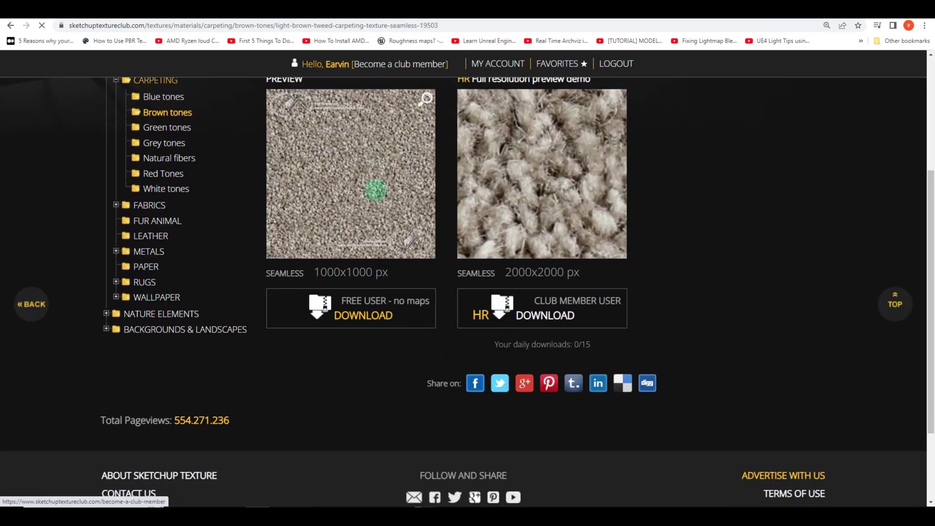
Step: Download the free 1000x1000 px light brown tweed carpeting texture and select the extracted JPG in its folder
{"action": "left_click", "coordinate": [354, 320]}
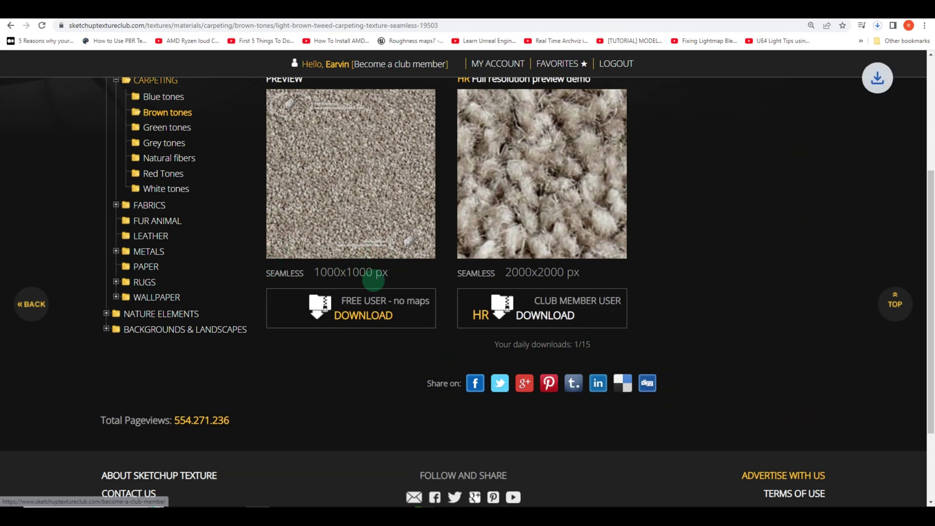
{"action": "scroll", "coordinate": [676, 196], "scroll_direction": "up", "scroll_amount": 1}
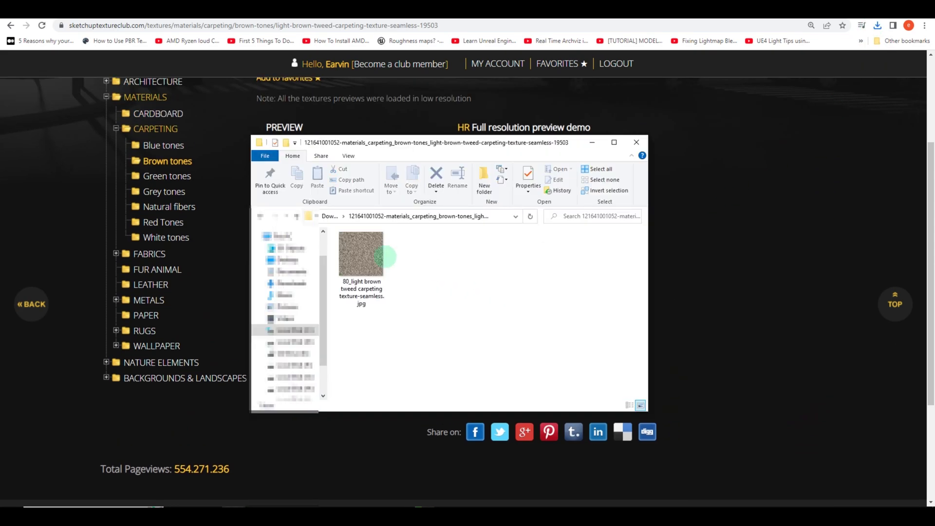
{"action": "left_click", "coordinate": [385, 257]}
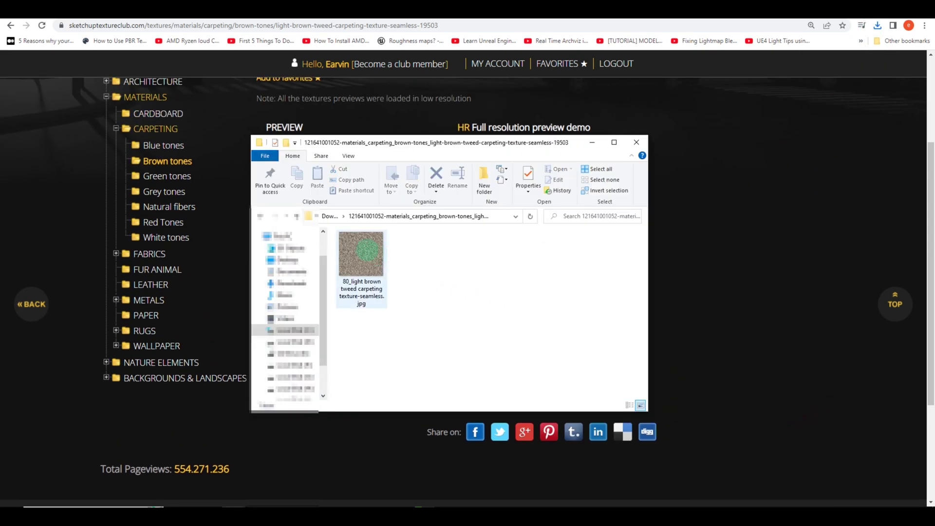
Step: Open the NormalMap-Online site in a new browser tab
{"action": "key", "text": "ctrl+t"}
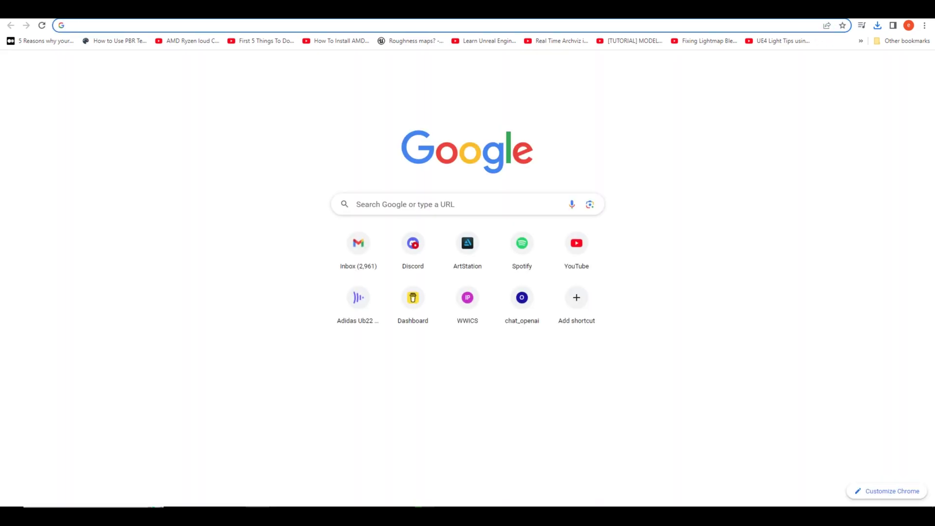
{"action": "type", "text": "nor"}
{"action": "key", "text": "Return"}
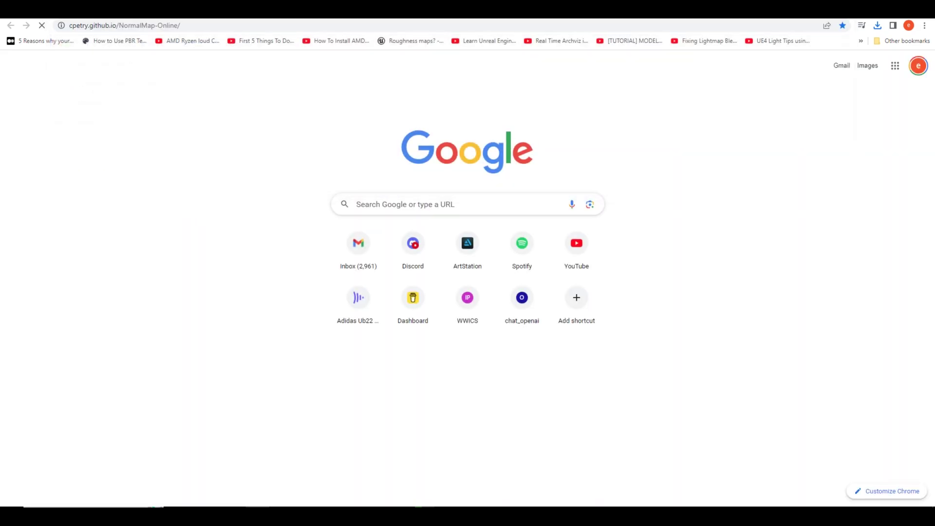
Step: Load the carpet JPG into NormalMap-Online as the height map and download all of the generated PNG maps
{"action": "key", "text": "alt+Tab"}
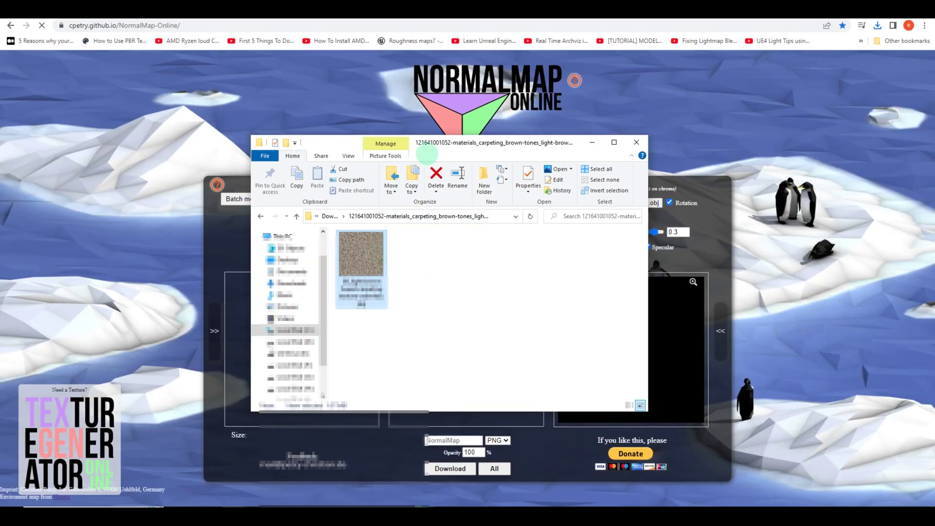
{"action": "left_click_drag", "start_coordinate": [430, 145], "coordinate": [676, 158]}
{"action": "left_click_drag", "start_coordinate": [607, 275], "coordinate": [303, 336]}
{"action": "left_click", "coordinate": [494, 470]}
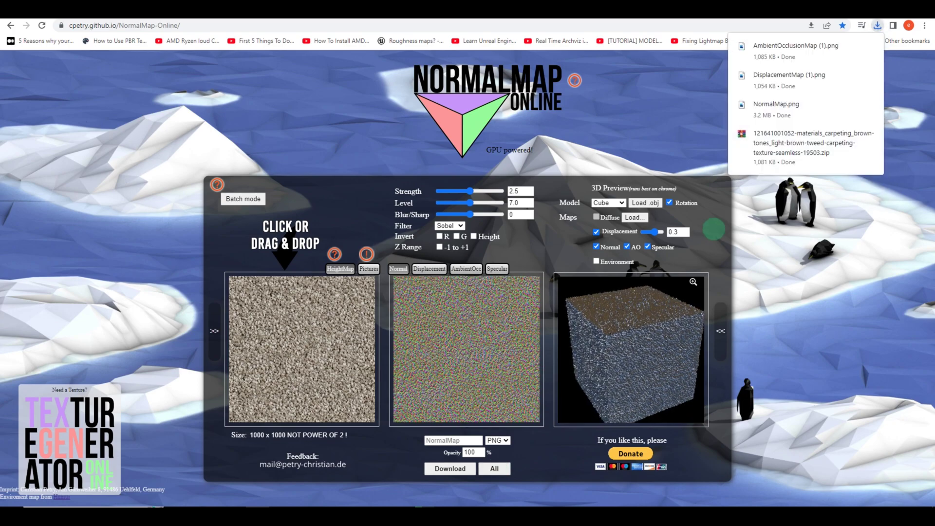
Step: Switch to the carpet texture folder and rename the light brown tweed carpeting JPG as Brown_Carpet_B.jpg
{"action": "key", "text": "alt+Tab"}
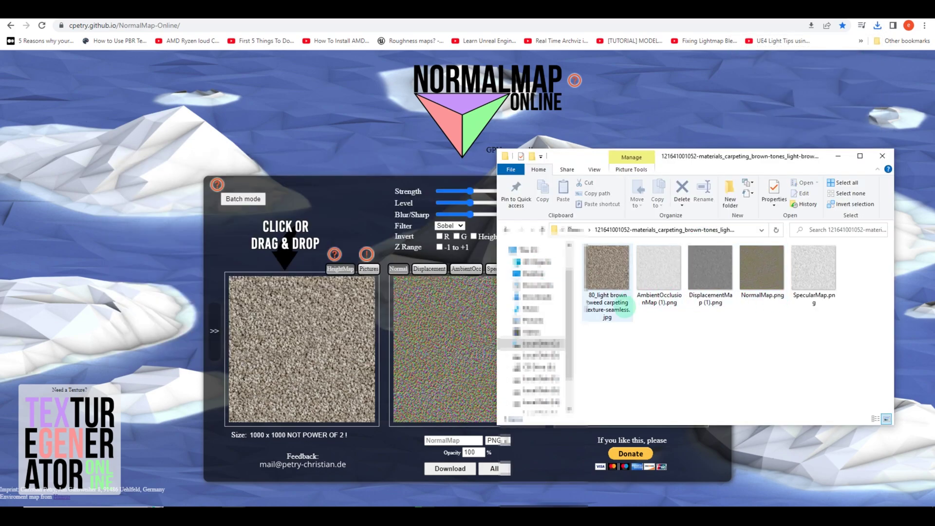
{"action": "left_click", "coordinate": [679, 327]}
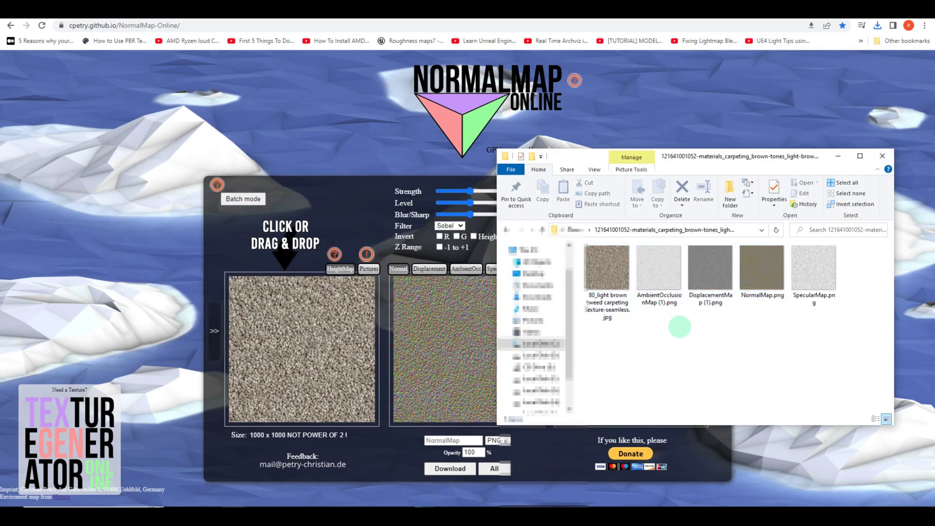
{"action": "left_click", "coordinate": [860, 156]}
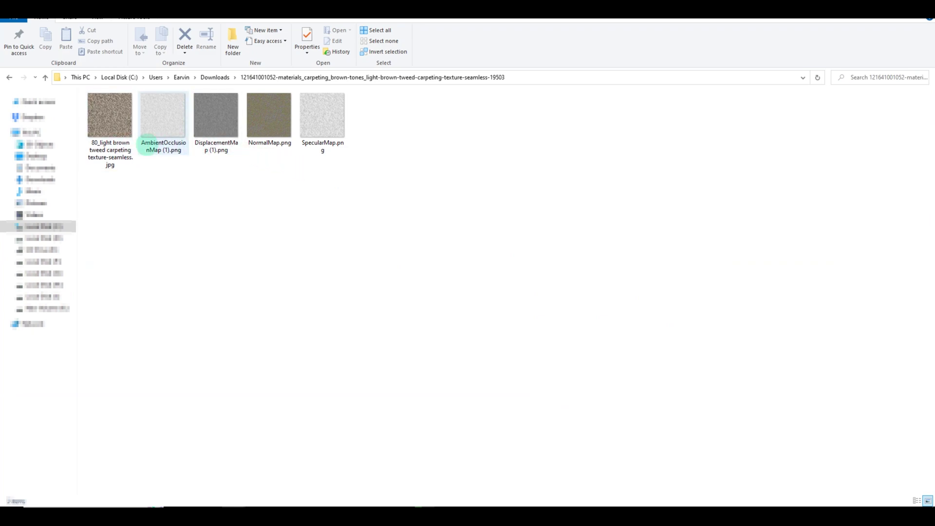
{"action": "left_click", "coordinate": [124, 158]}
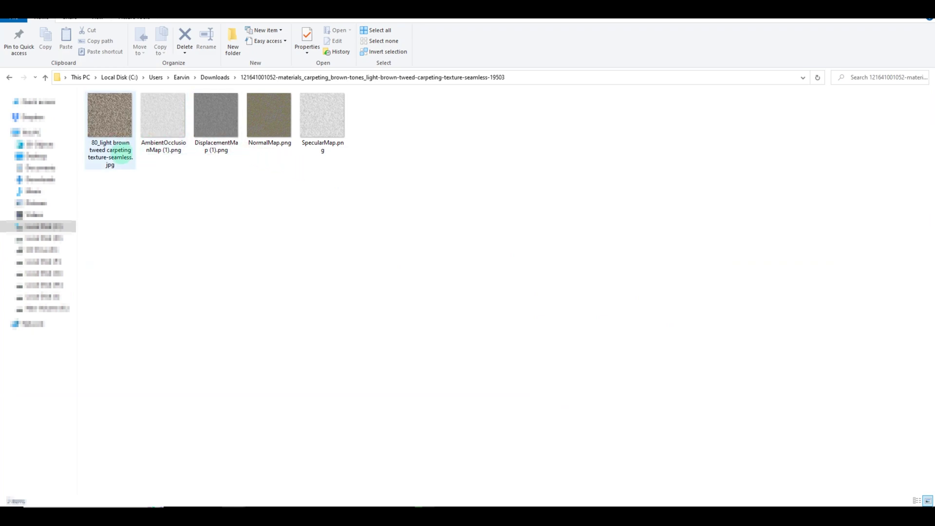
{"action": "left_click", "coordinate": [124, 158]}
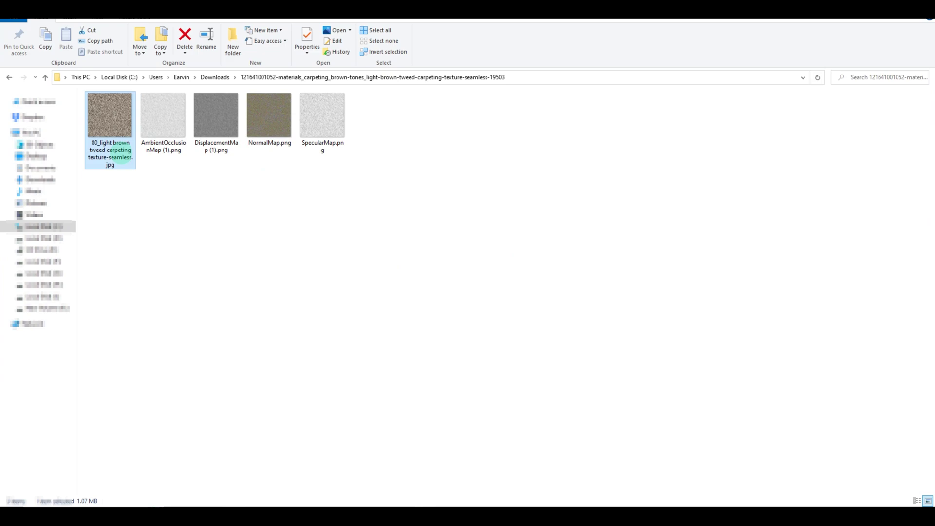
{"action": "right_click", "coordinate": [123, 160]}
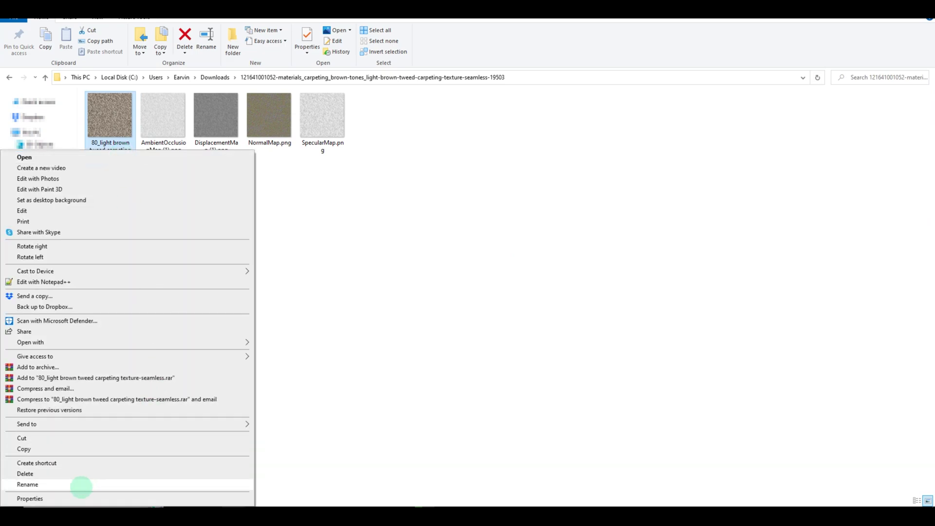
{"action": "left_click", "coordinate": [81, 485]}
{"action": "type", "text": "Brown_Carpet_B.jpg"}
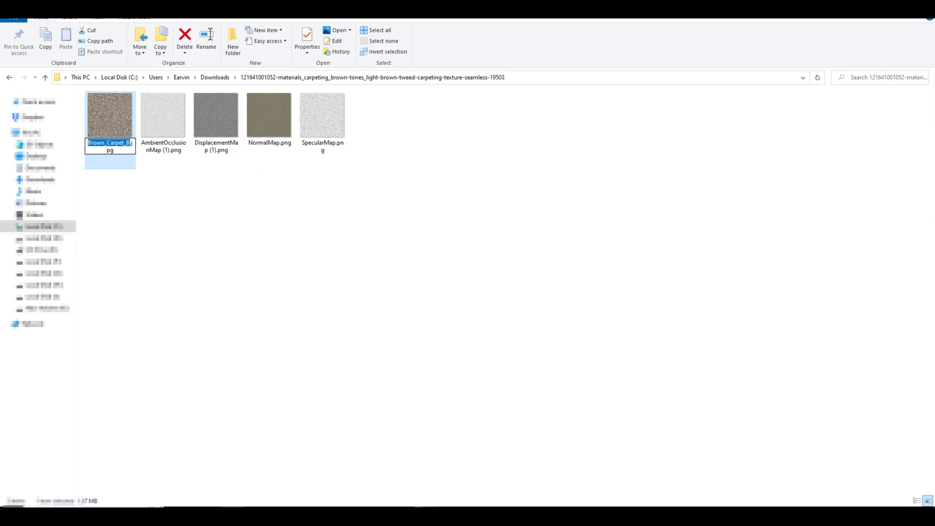
{"action": "key", "text": "Return"}
Step: Rename NormalMap.png as Brown_Carpet_N.png and SpecularMap.png as Brown_Carpet_S.png
{"action": "right_click", "coordinate": [270, 137]}
{"action": "left_click", "coordinate": [132, 471]}
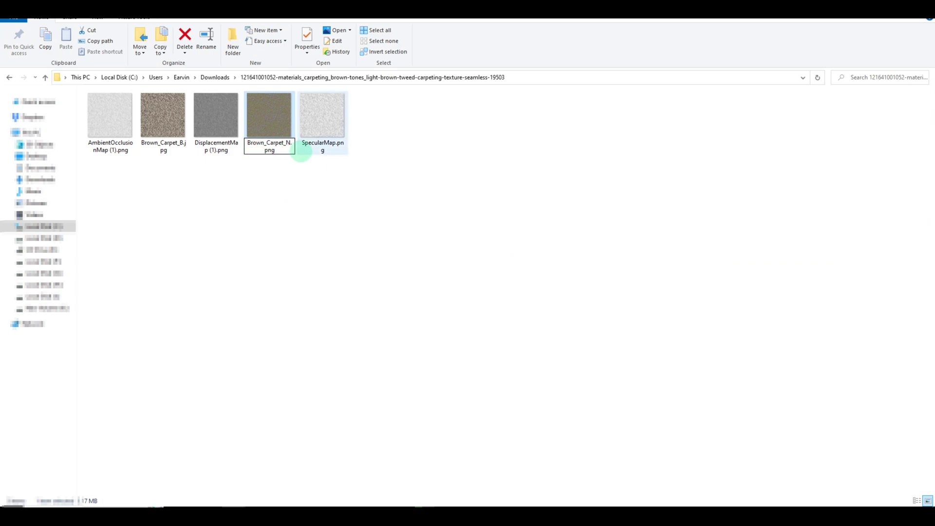
{"action": "key", "text": "Return"}
{"action": "right_click", "coordinate": [322, 137]}
{"action": "left_click", "coordinate": [302, 277]}
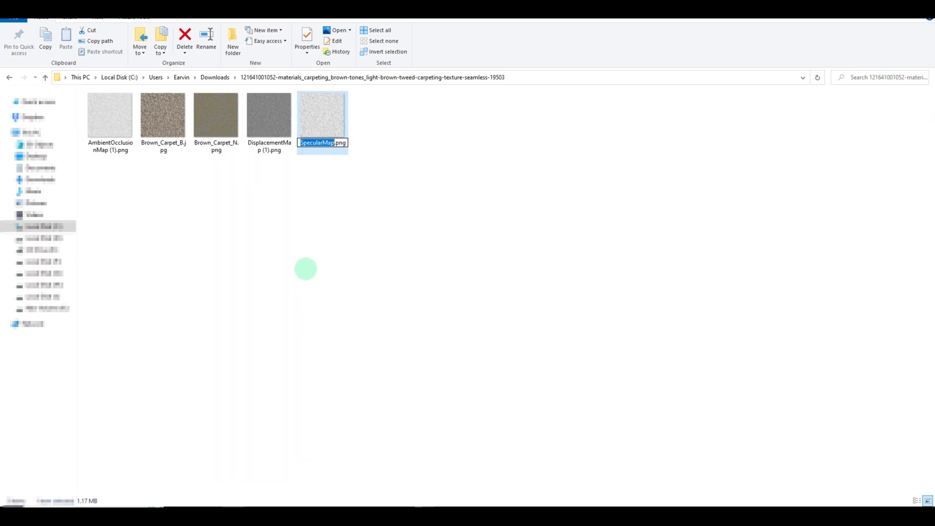
{"action": "type", "text": "Brown_Carpet_S"}
{"action": "key", "text": "Return"}
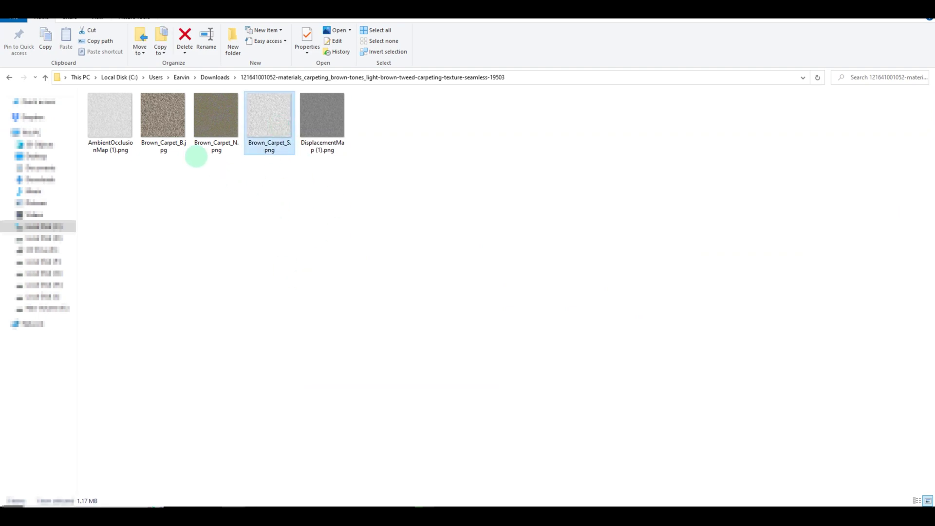
Step: Import the Brown_Carpet_B, Brown_Carpet_N and Brown_Carpet_S files from the folder into the Megascans marble floor folder in Unreal Editor
{"action": "left_click", "coordinate": [167, 136], "text": "ctrl"}
{"action": "left_click", "coordinate": [231, 116], "text": "ctrl"}
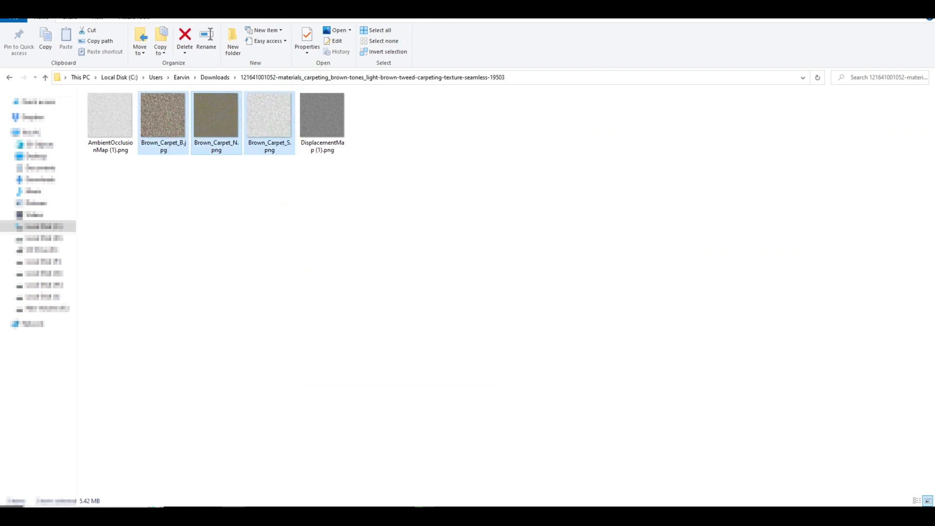
{"action": "left_click_drag", "start_coordinate": [485, 8], "coordinate": [489, 134]}
{"action": "left_click", "coordinate": [360, 513]}
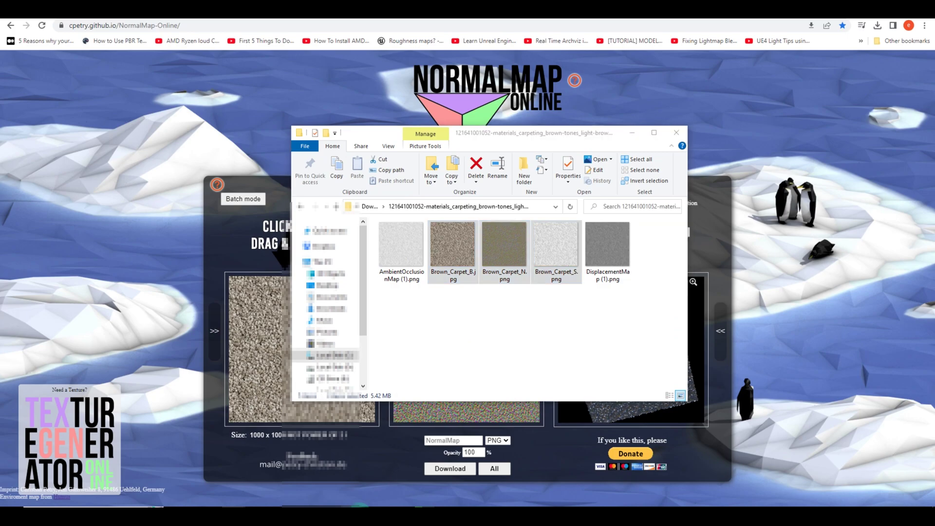
{"action": "mouse_move", "coordinate": [363, 489]}
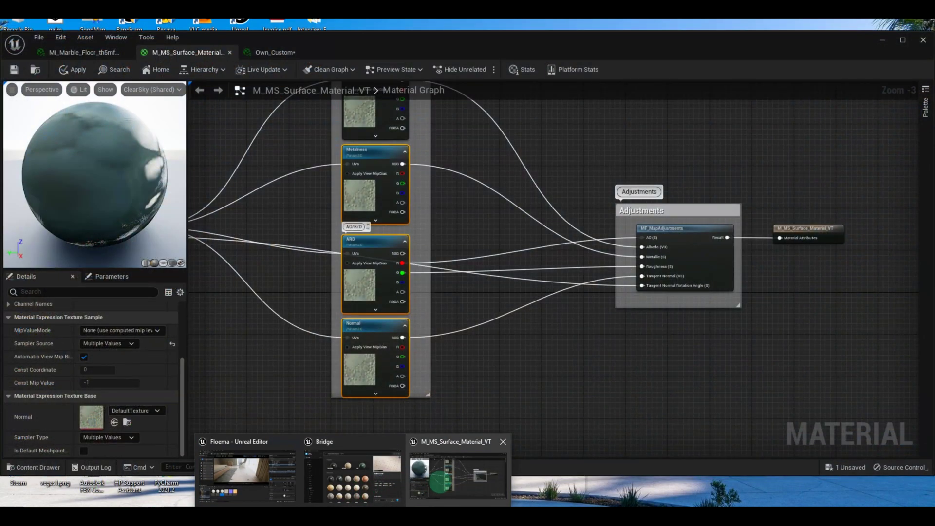
{"action": "left_click", "coordinate": [440, 481]}
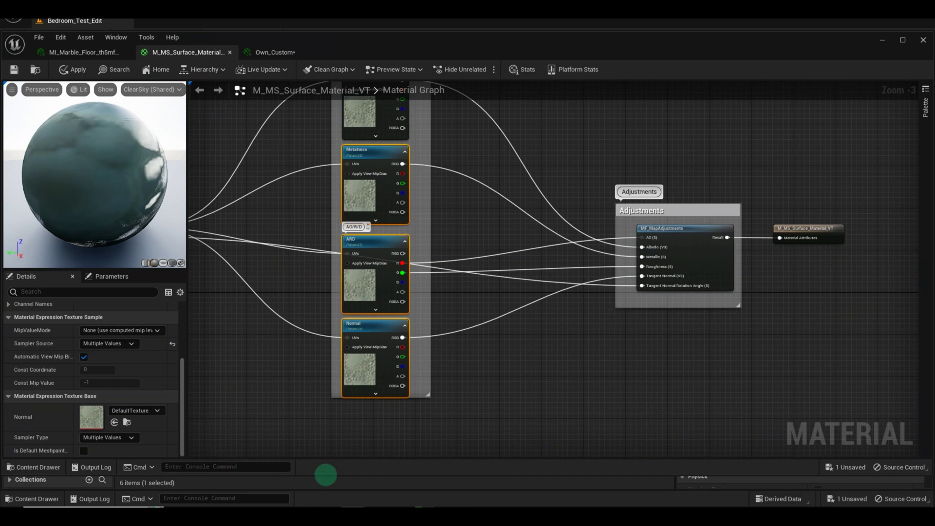
{"action": "left_click_drag", "start_coordinate": [325, 475], "coordinate": [344, 359]}
{"action": "key", "text": "alt+Tab"}
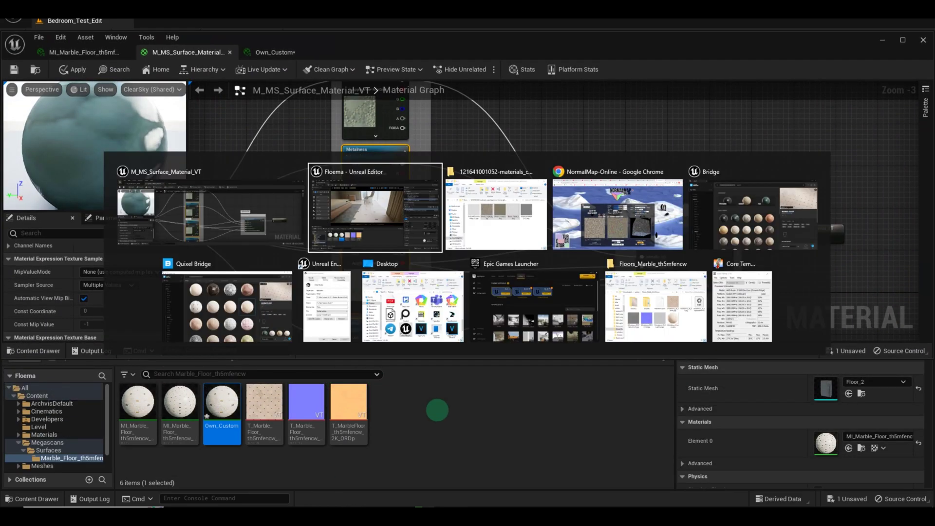
{"action": "key", "text": "alt+Tab"}
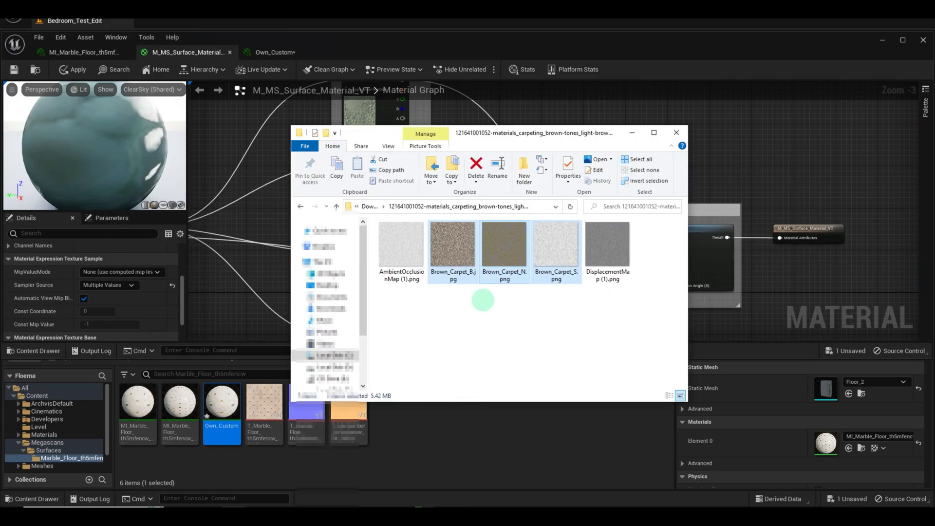
{"action": "left_click_drag", "start_coordinate": [503, 252], "coordinate": [463, 434]}
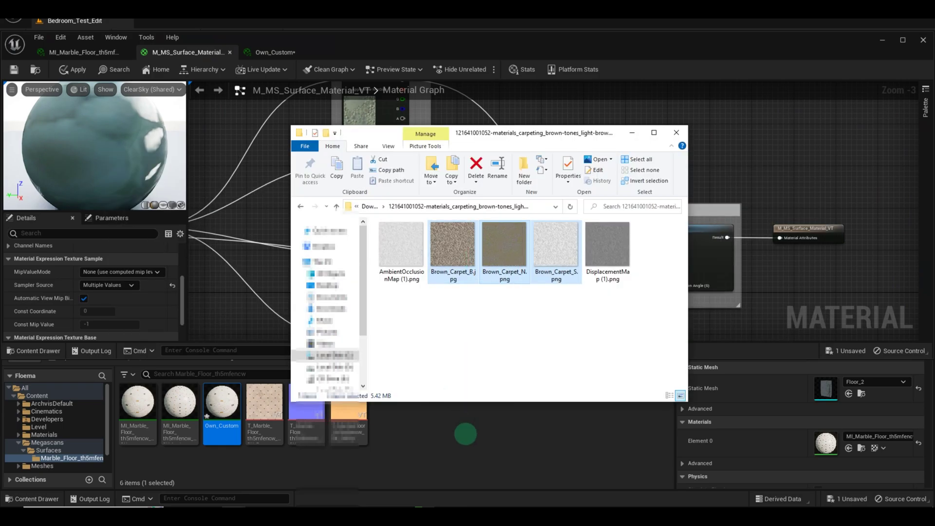
{"action": "left_click", "coordinate": [523, 456]}
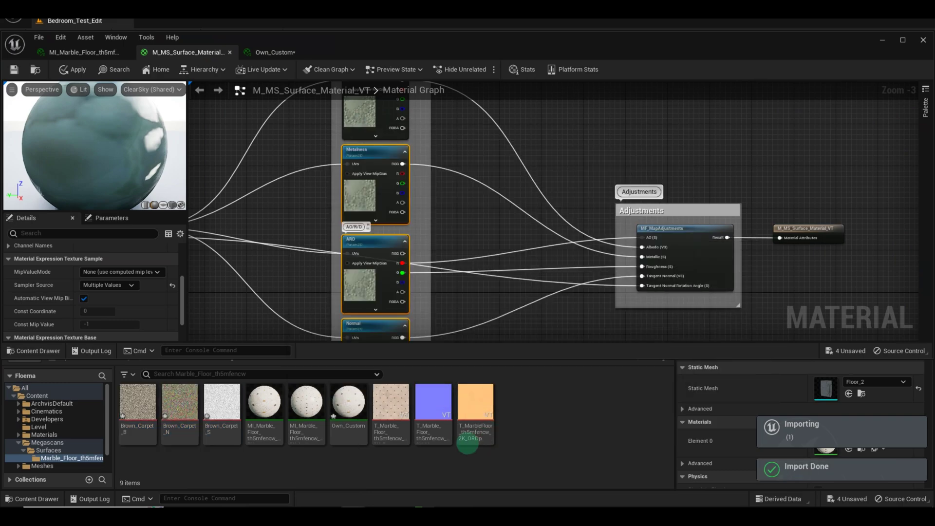
Step: Examine the compression and sRGB settings of the Megascans marble floor normal texture, closing its editor when done
{"action": "double_click", "coordinate": [438, 411]}
{"action": "scroll", "coordinate": [803, 272], "scroll_direction": "down", "scroll_amount": 4}
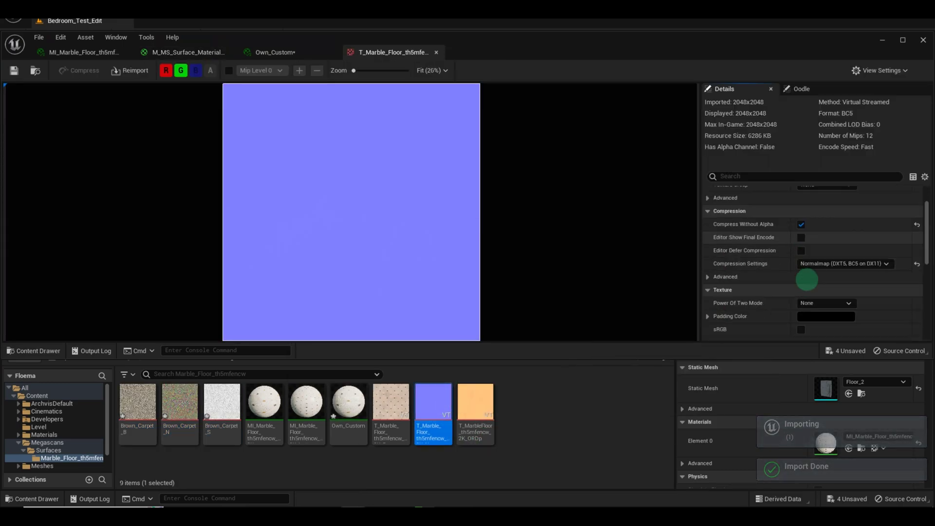
{"action": "left_click", "coordinate": [800, 284]}
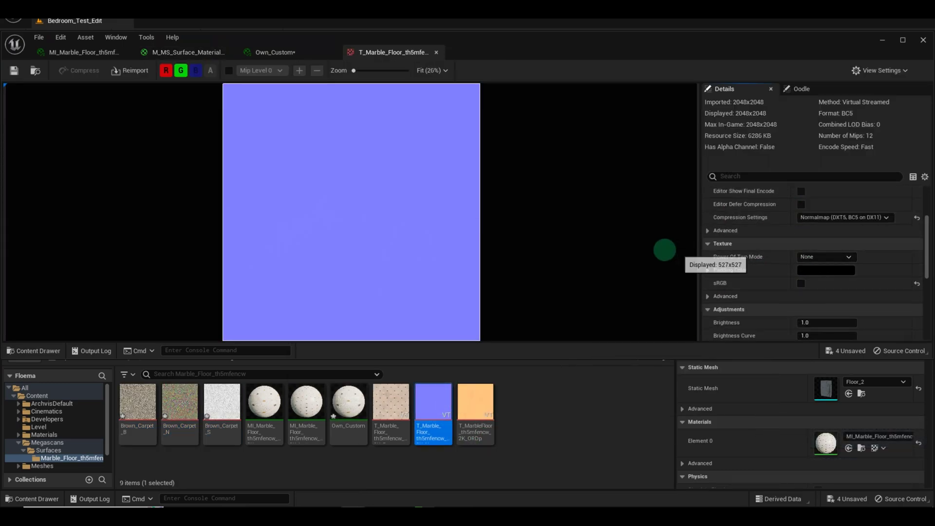
{"action": "left_click", "coordinate": [436, 52]}
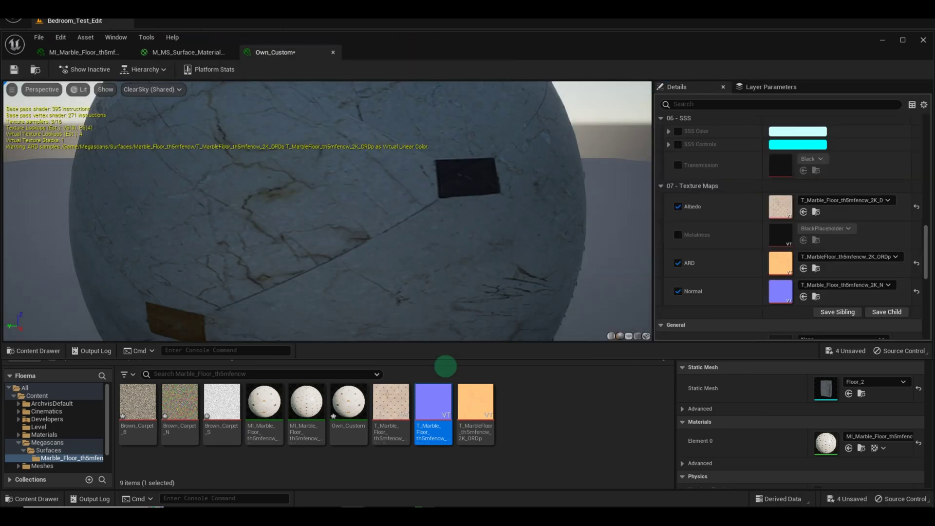
Step: Create a new material named My_Own in the marble floor folder and open its material graph
{"action": "left_click", "coordinate": [598, 411]}
{"action": "right_click", "coordinate": [599, 411]}
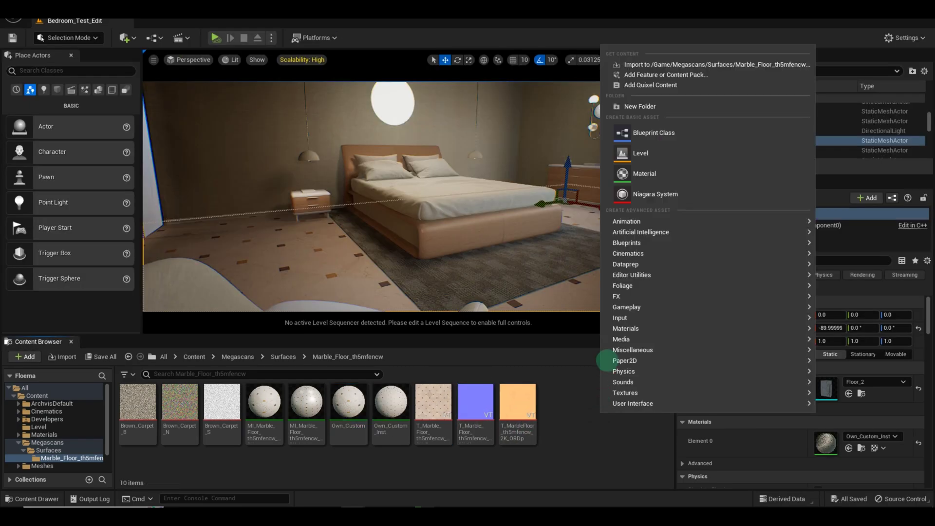
{"action": "mouse_move", "coordinate": [647, 222]}
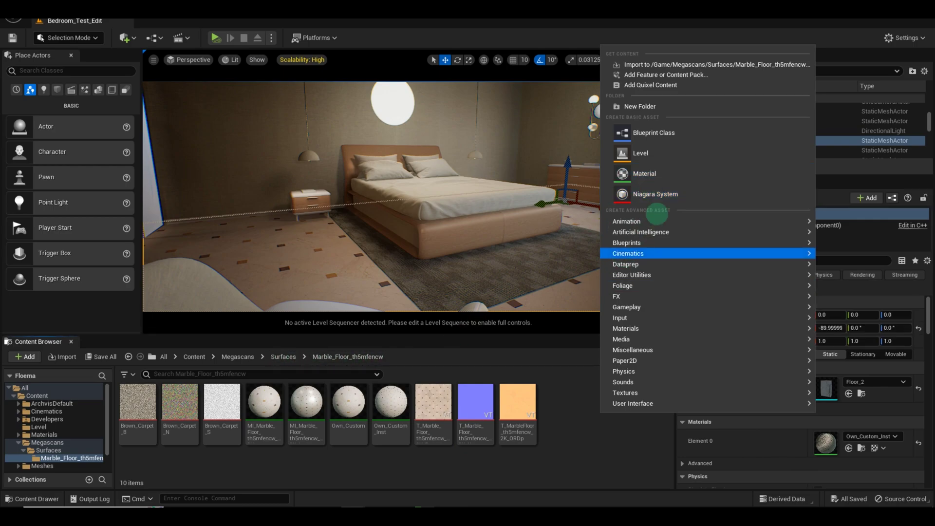
{"action": "left_click", "coordinate": [657, 178]}
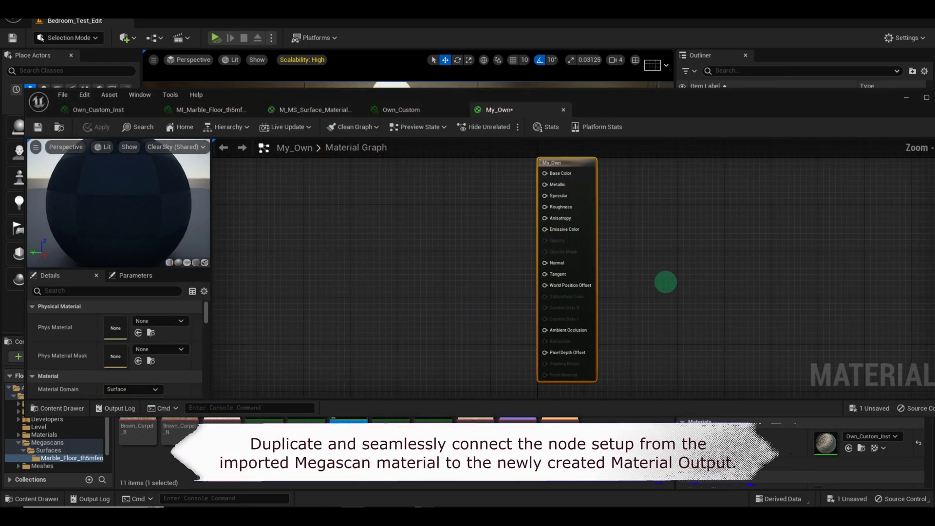
Step: Paste the copied Megascans node setup into the My_Own graph, place it beside the output node and select that node
{"action": "key", "text": "ctrl+v"}
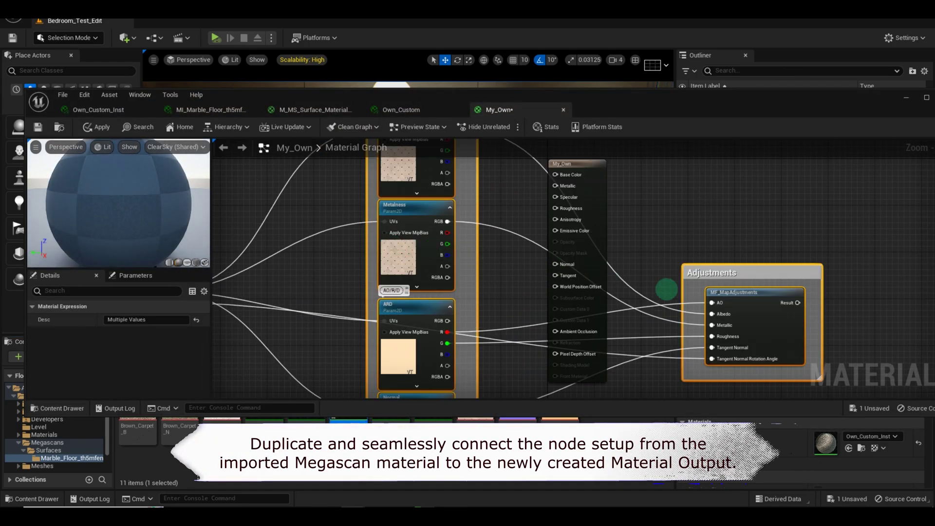
{"action": "left_click_drag", "start_coordinate": [749, 292], "coordinate": [439, 263]}
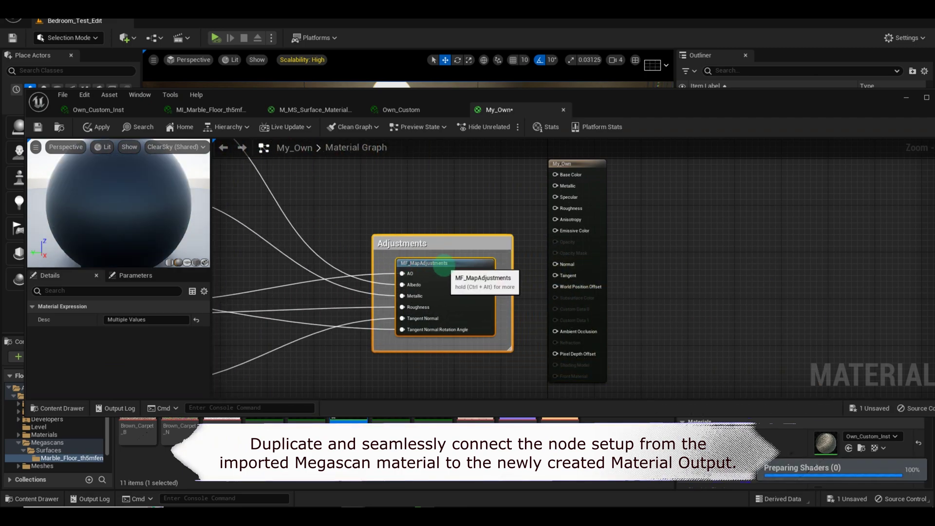
{"action": "left_click", "coordinate": [924, 98]}
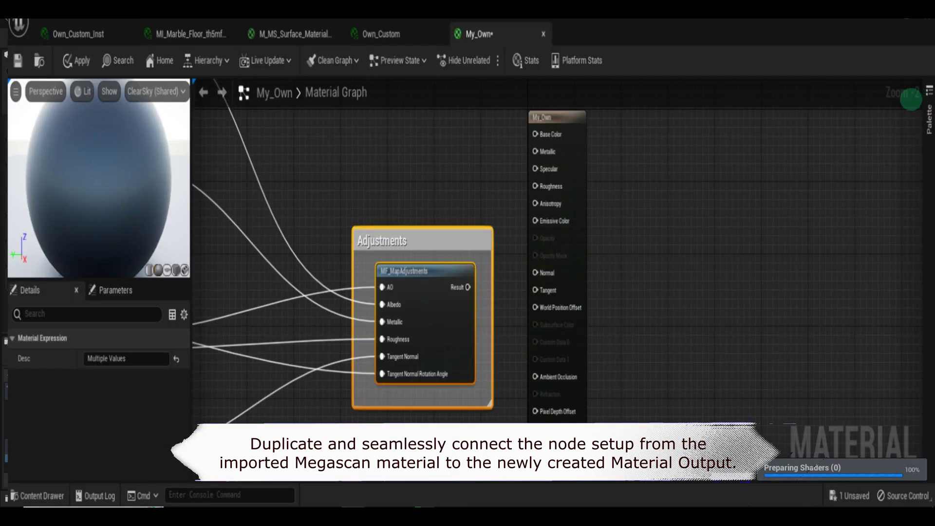
{"action": "right_click_drag", "start_coordinate": [642, 209], "coordinate": [835, 242]}
{"action": "left_click", "coordinate": [758, 119]}
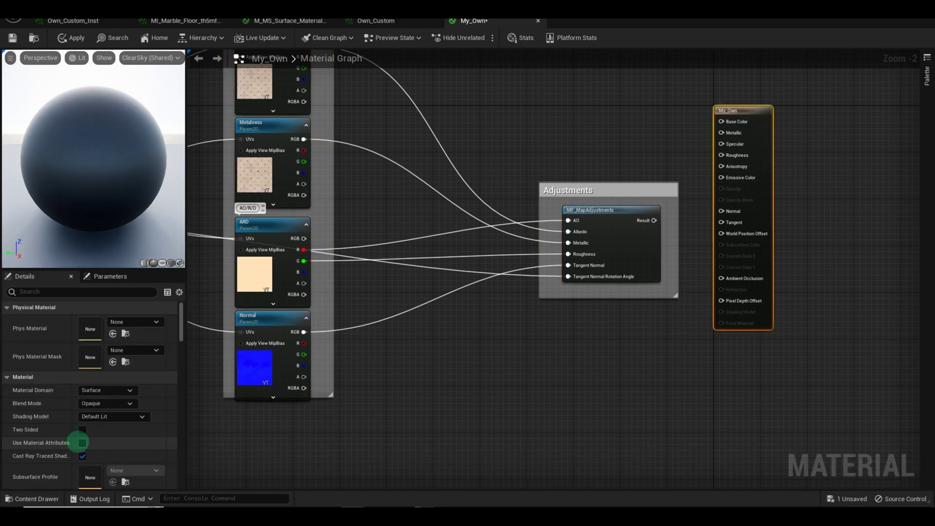
Step: Enable Use Material Attributes on My_Own and connect the MF_MapAdjustments result to its Material Attributes input
{"action": "left_click", "coordinate": [82, 443]}
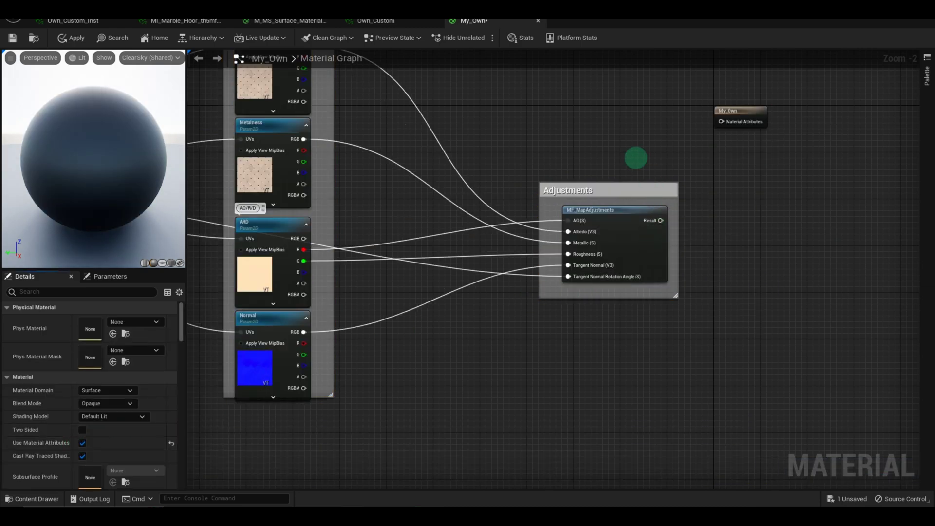
{"action": "right_click_drag", "start_coordinate": [636, 158], "coordinate": [715, 229]}
{"action": "left_click_drag", "start_coordinate": [696, 256], "coordinate": [758, 158]}
{"action": "right_click_drag", "start_coordinate": [580, 177], "coordinate": [669, 187]}
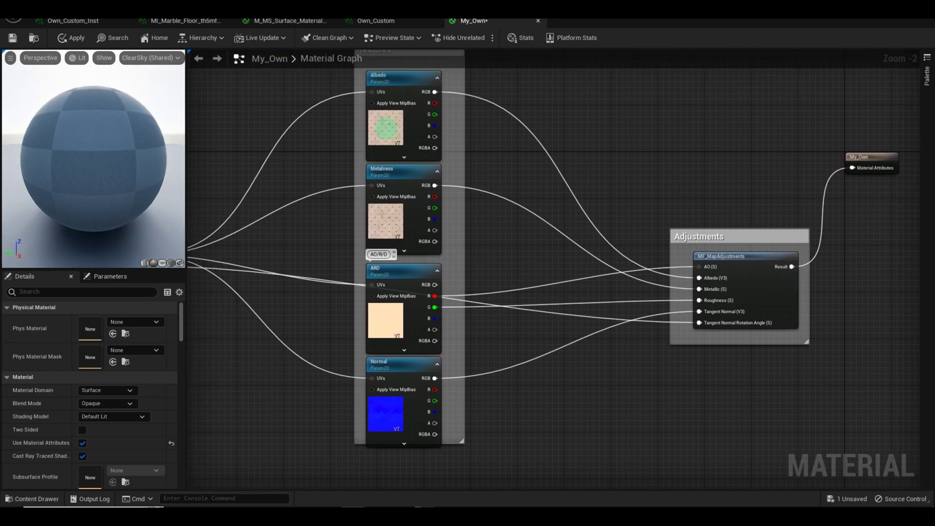
Step: Reset the texture of the Albedo, Metalness, ARD and Normal nodes together to the default texture
{"action": "left_click", "coordinate": [386, 128]}
{"action": "left_click", "coordinate": [389, 220], "text": "shift"}
{"action": "left_click", "coordinate": [387, 317], "text": "shift"}
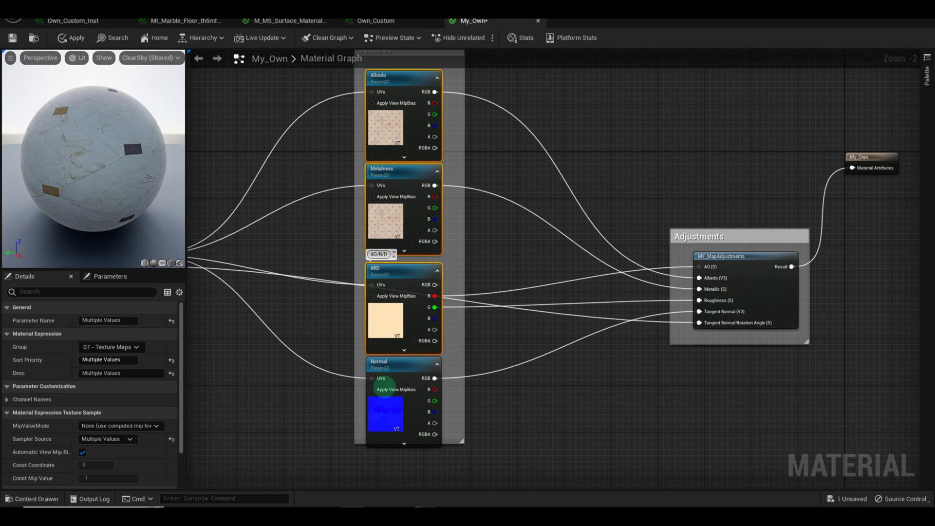
{"action": "left_click", "coordinate": [385, 389], "text": "ctrl"}
{"action": "scroll", "coordinate": [117, 399], "scroll_direction": "down", "scroll_amount": 2}
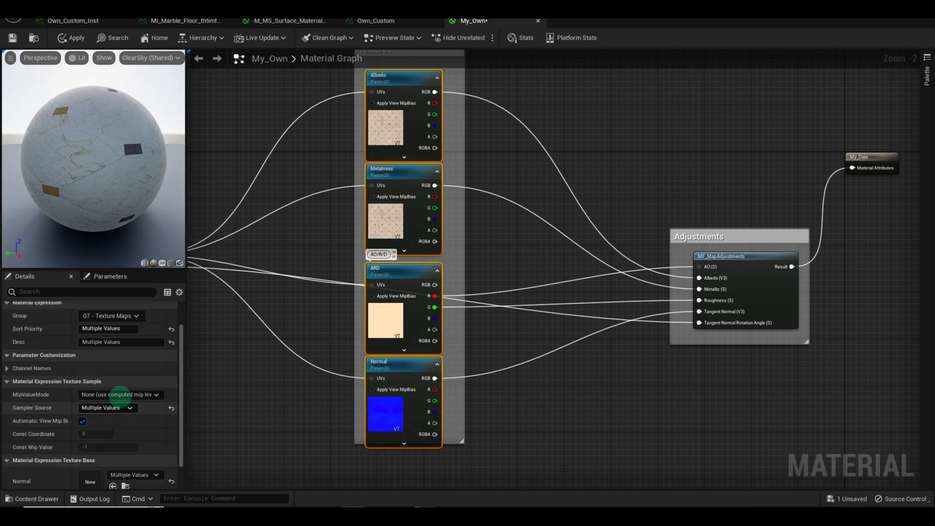
{"action": "scroll", "coordinate": [120, 397], "scroll_direction": "up", "scroll_amount": 2}
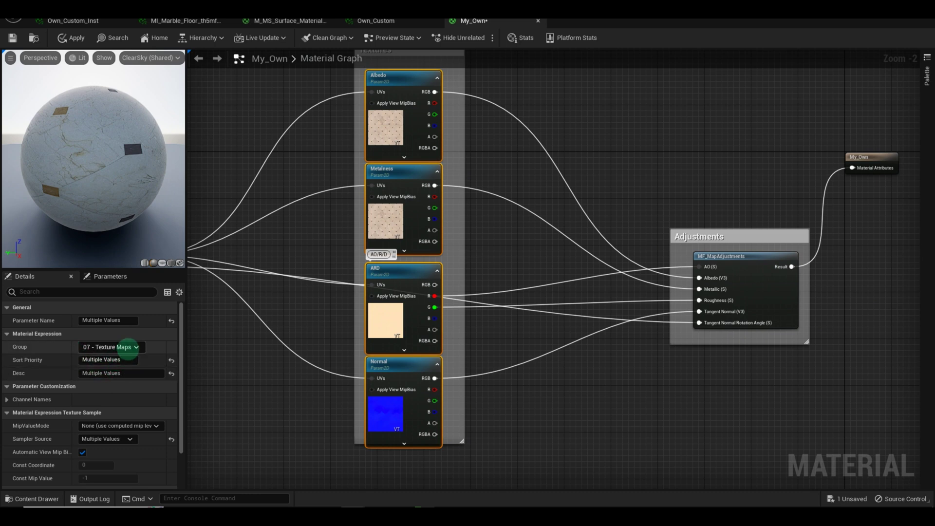
{"action": "scroll", "coordinate": [151, 370], "scroll_direction": "down", "scroll_amount": 4}
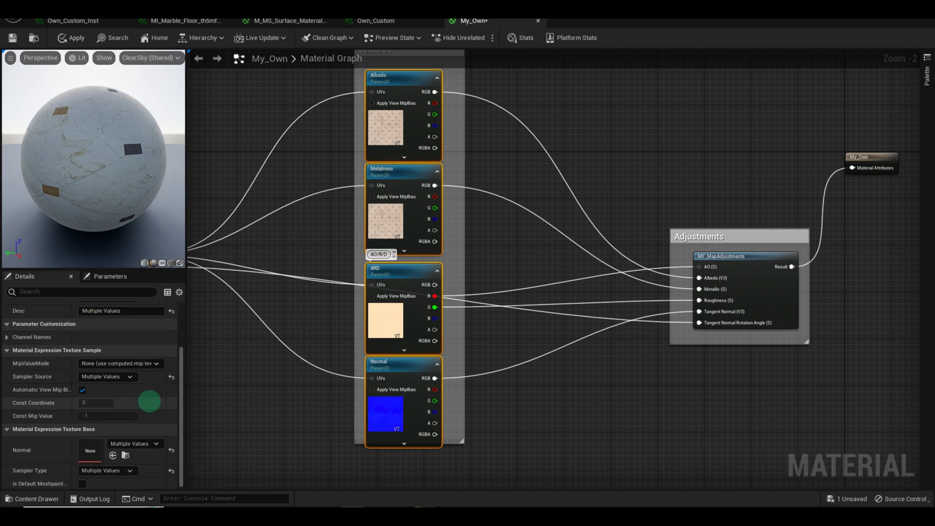
{"action": "left_click", "coordinate": [171, 449]}
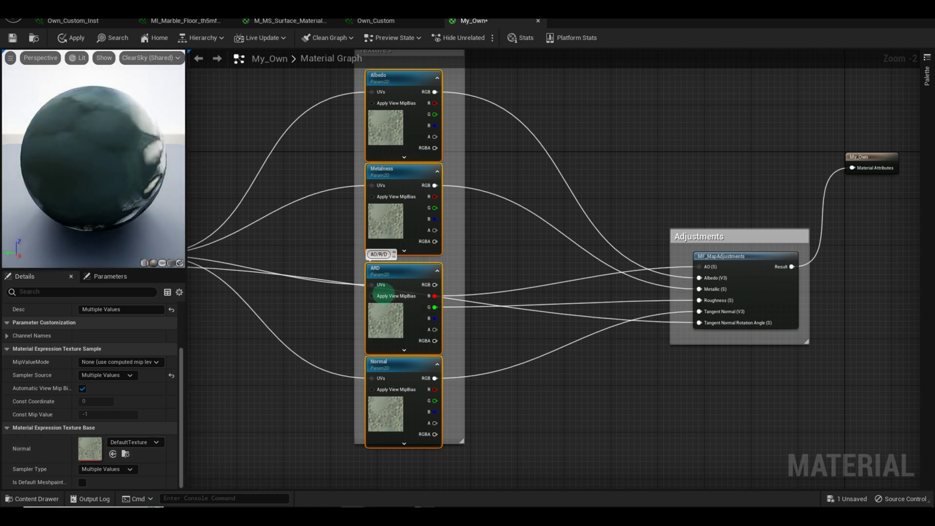
Step: Assign the Brown_Carpet_B texture to the ARD, Metalness and Albedo nodes
{"action": "left_click", "coordinate": [388, 321]}
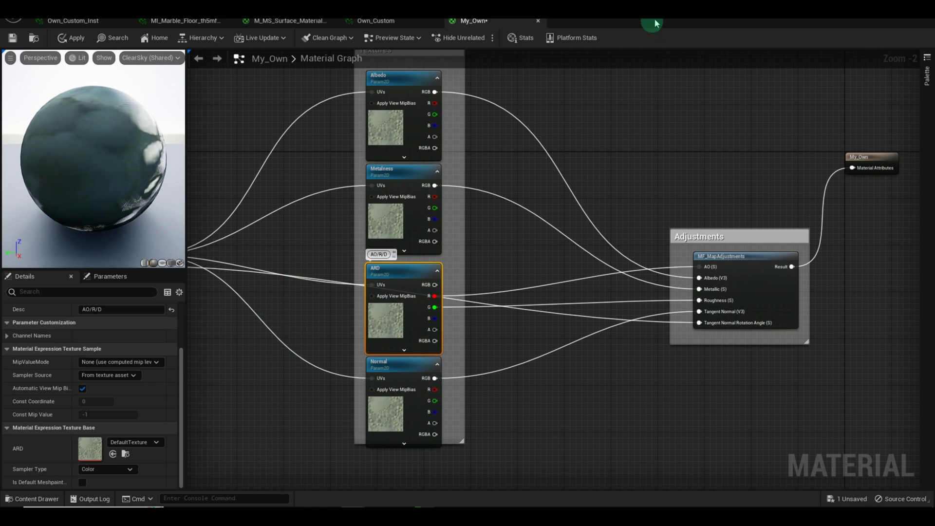
{"action": "left_click_drag", "start_coordinate": [656, 24], "coordinate": [597, 36]}
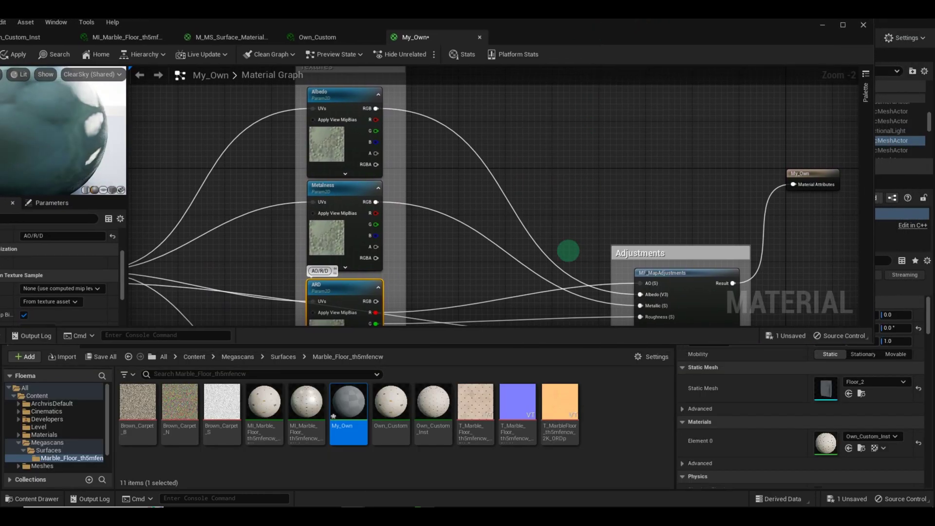
{"action": "left_click", "coordinate": [138, 404]}
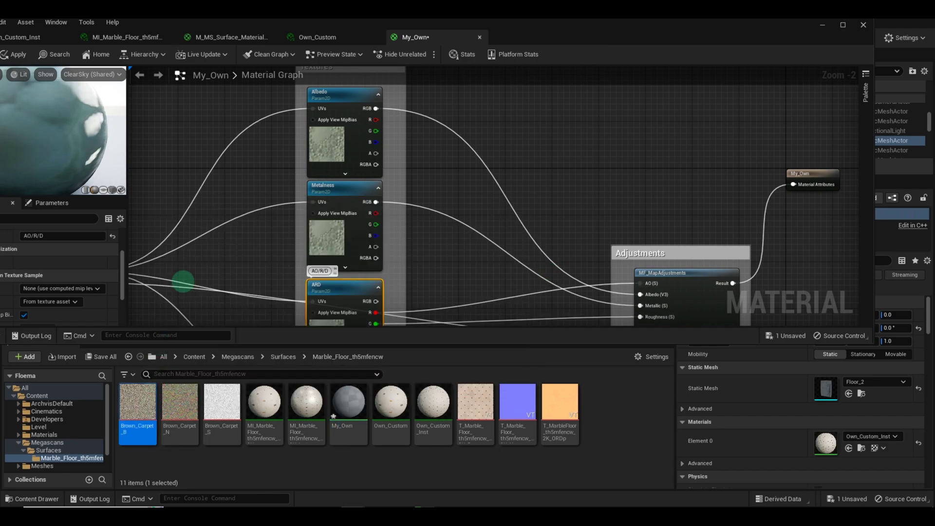
{"action": "right_click_drag", "start_coordinate": [202, 257], "coordinate": [325, 258]}
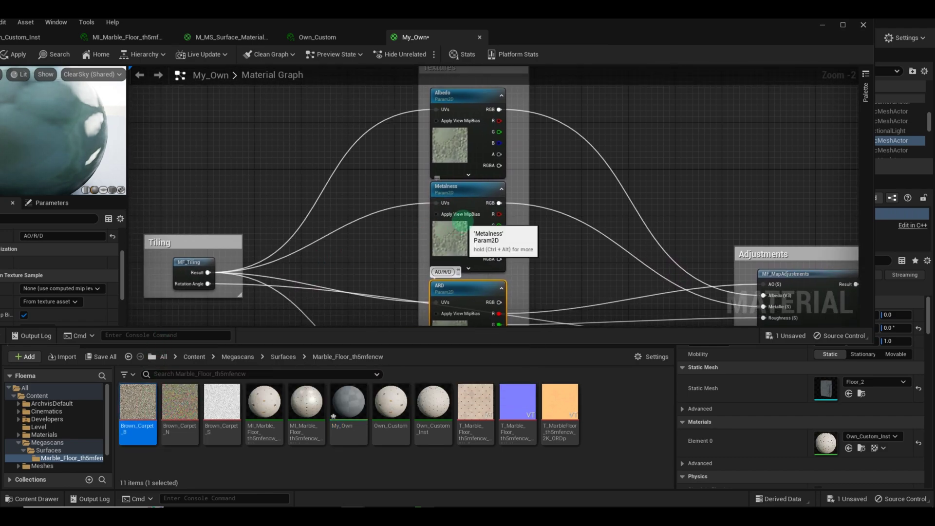
{"action": "scroll", "coordinate": [92, 298], "scroll_direction": "up", "scroll_amount": 5}
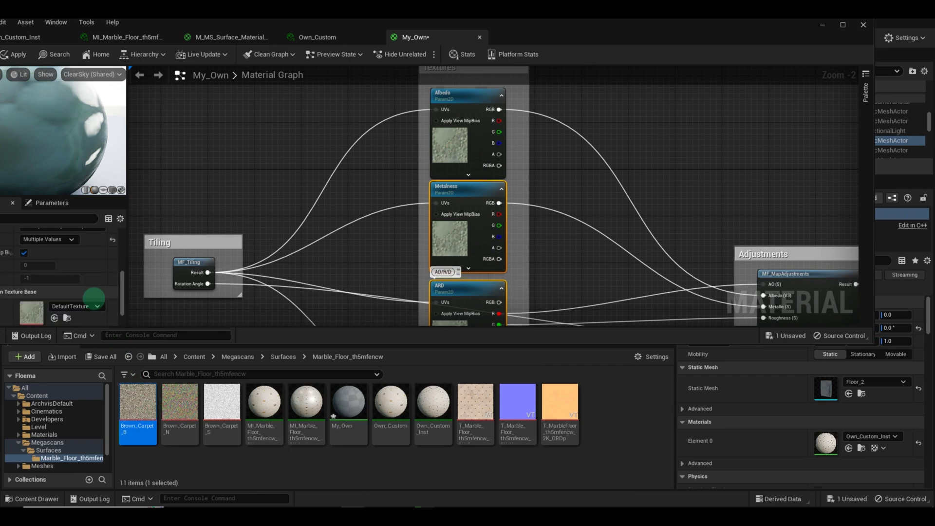
{"action": "left_click_drag", "start_coordinate": [138, 402], "coordinate": [34, 289]}
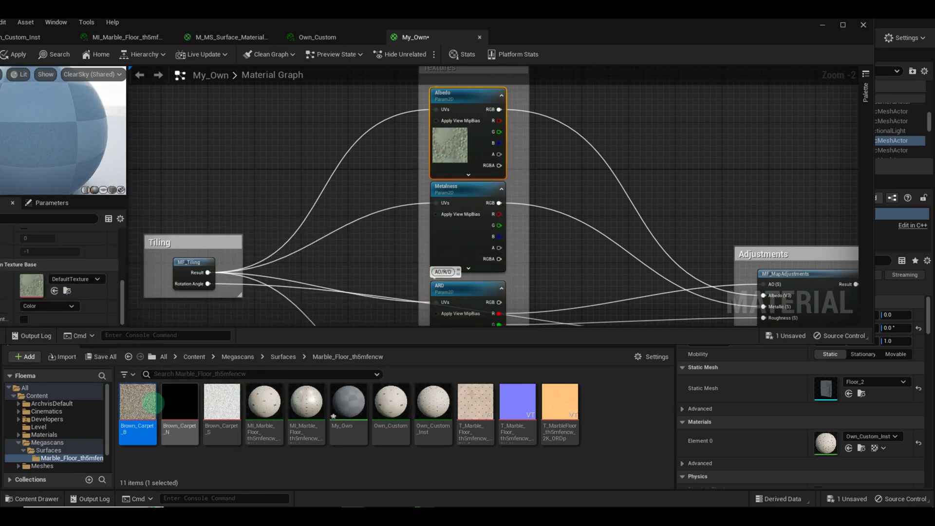
{"action": "left_click_drag", "start_coordinate": [138, 401], "coordinate": [35, 287]}
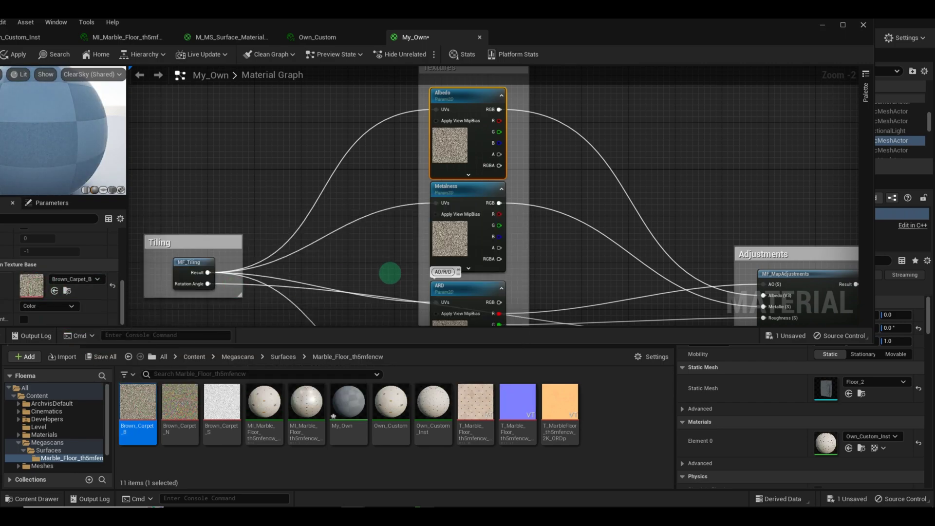
Step: Assign the Brown_Carpet_S texture to the ARD node
{"action": "right_click_drag", "start_coordinate": [388, 271], "coordinate": [372, 171]}
{"action": "left_click", "coordinate": [446, 237]}
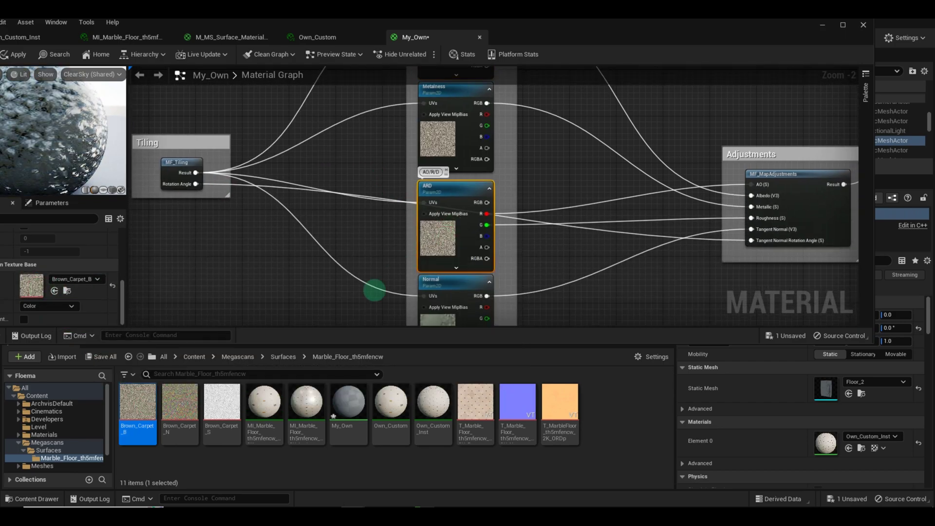
{"action": "left_click", "coordinate": [179, 411]}
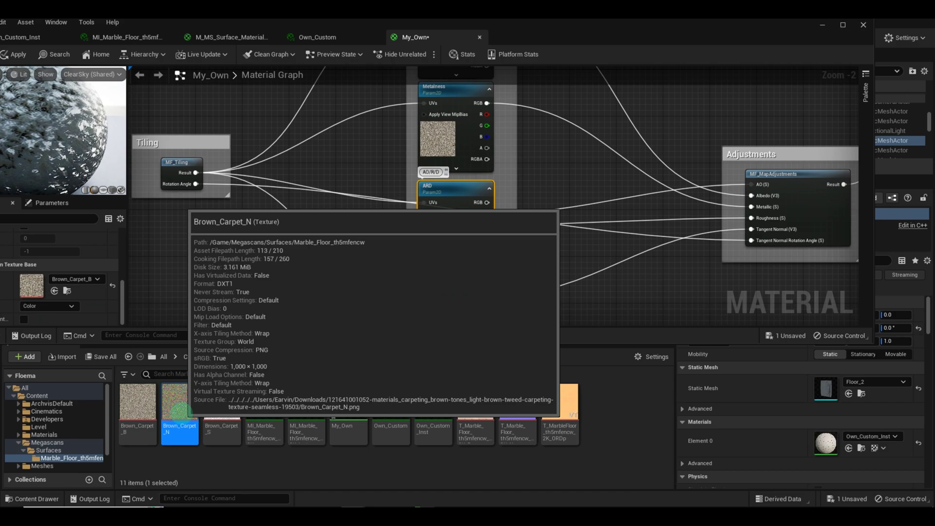
{"action": "left_click", "coordinate": [221, 404]}
{"action": "left_click_drag", "start_coordinate": [222, 404], "coordinate": [72, 322]}
Step: Assign the Brown_Carpet_N texture to the Normal node
{"action": "right_click_drag", "start_coordinate": [357, 277], "coordinate": [373, 238]}
{"action": "left_click", "coordinate": [447, 280]}
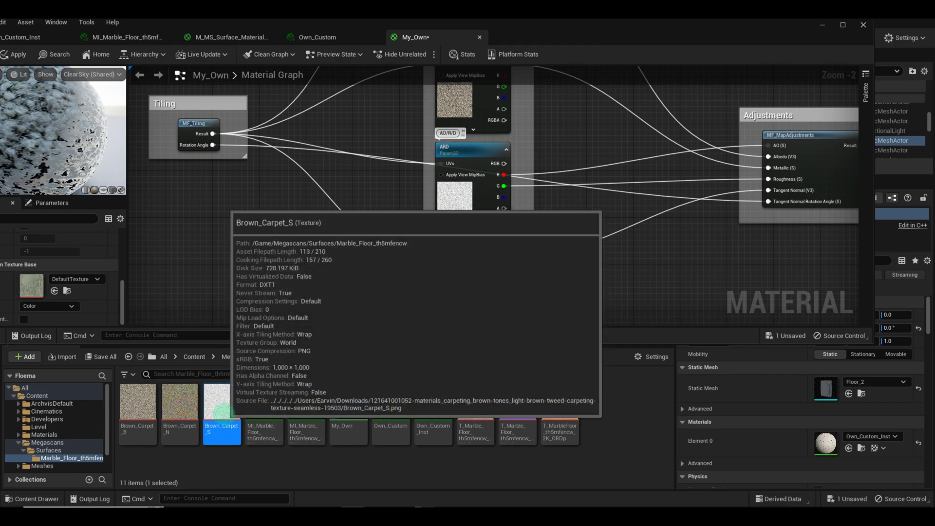
{"action": "left_click", "coordinate": [180, 404]}
{"action": "left_click_drag", "start_coordinate": [180, 404], "coordinate": [33, 287]}
Step: Apply the changes to the My_Own material and save it
{"action": "right_click_drag", "start_coordinate": [304, 232], "coordinate": [235, 322]}
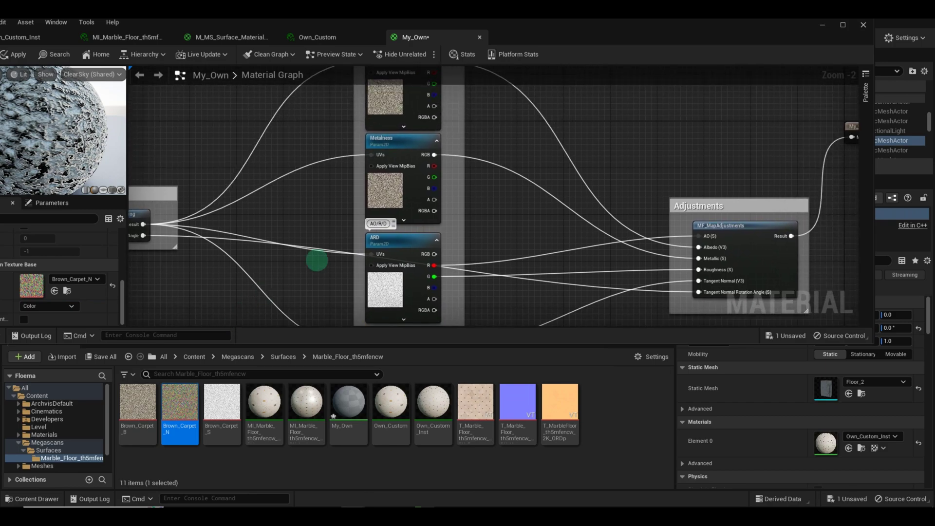
{"action": "scroll", "coordinate": [352, 250], "scroll_direction": "down", "scroll_amount": 2}
{"action": "right_click_drag", "start_coordinate": [294, 171], "coordinate": [239, 139]}
{"action": "left_click_drag", "start_coordinate": [313, 22], "coordinate": [389, 35]}
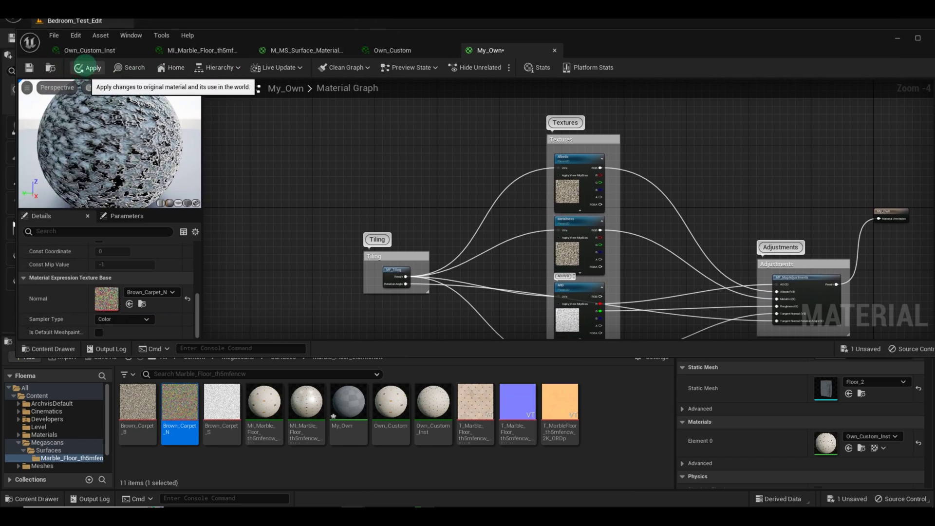
{"action": "left_click", "coordinate": [81, 68]}
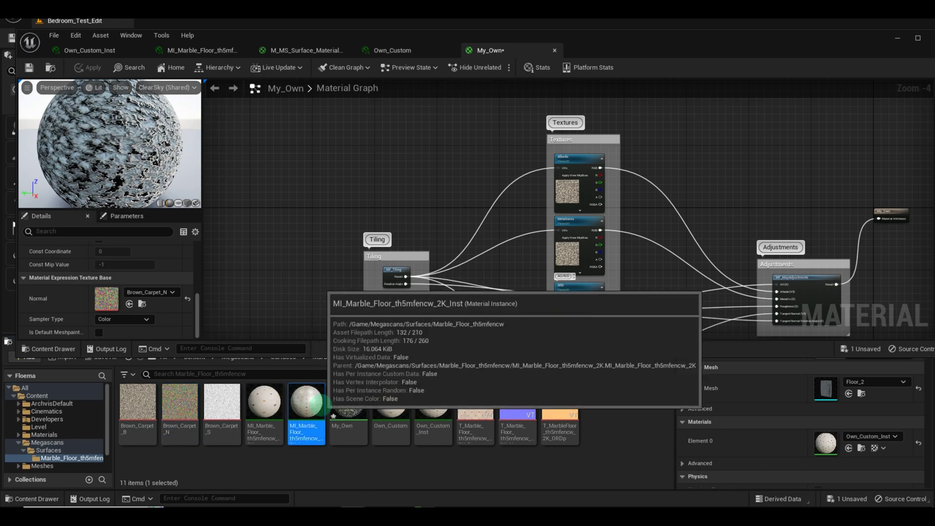
{"action": "key", "text": "Delete"}
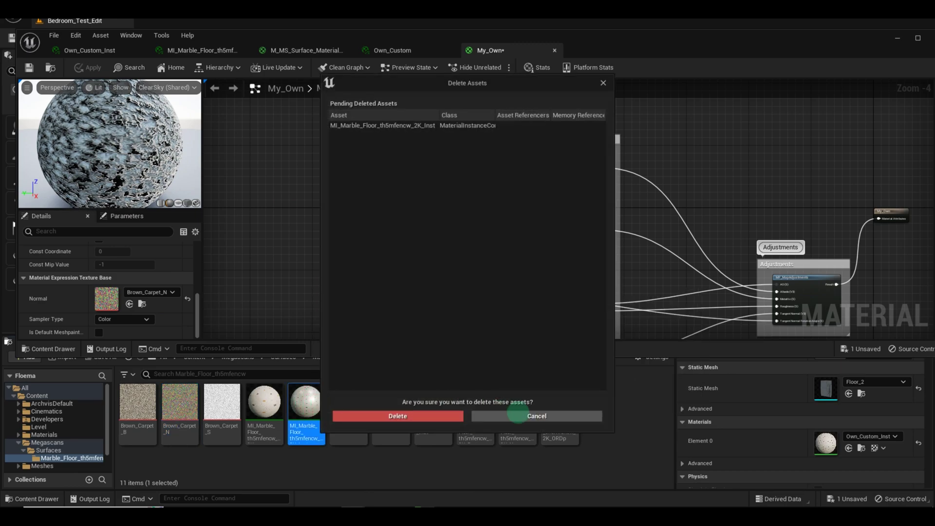
{"action": "left_click", "coordinate": [517, 415]}
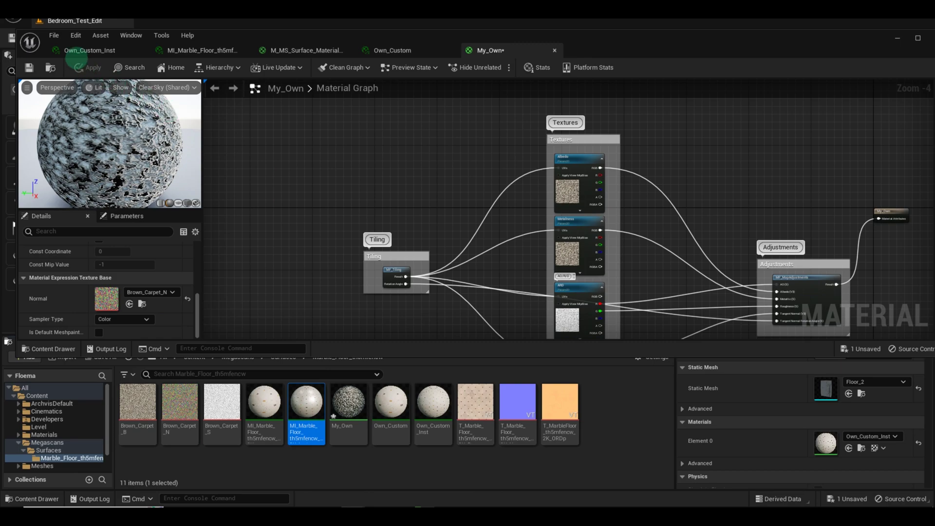
{"action": "left_click", "coordinate": [54, 36]}
{"action": "left_click", "coordinate": [65, 77]}
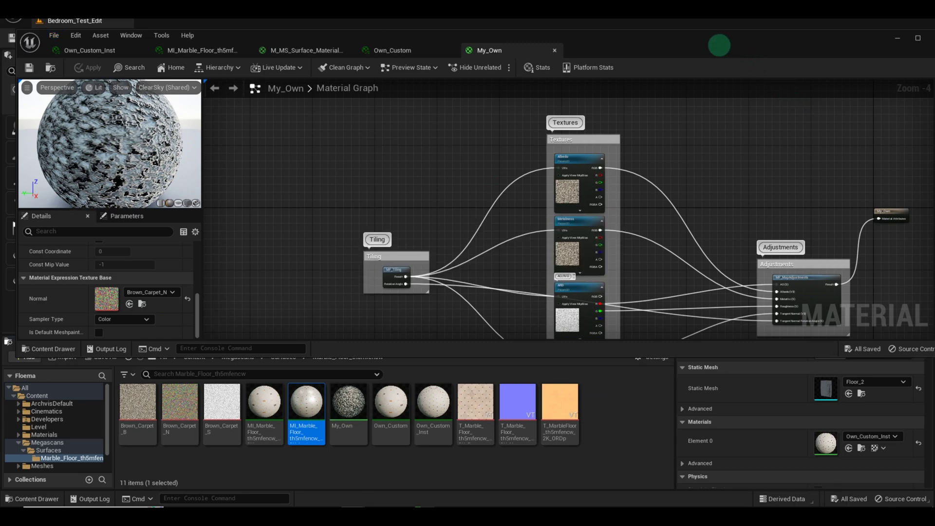
Step: Create a material instance of My_Own and apply it to the bedroom floor in the level
{"action": "double_click", "coordinate": [719, 45]}
{"action": "left_click", "coordinate": [823, 64]}
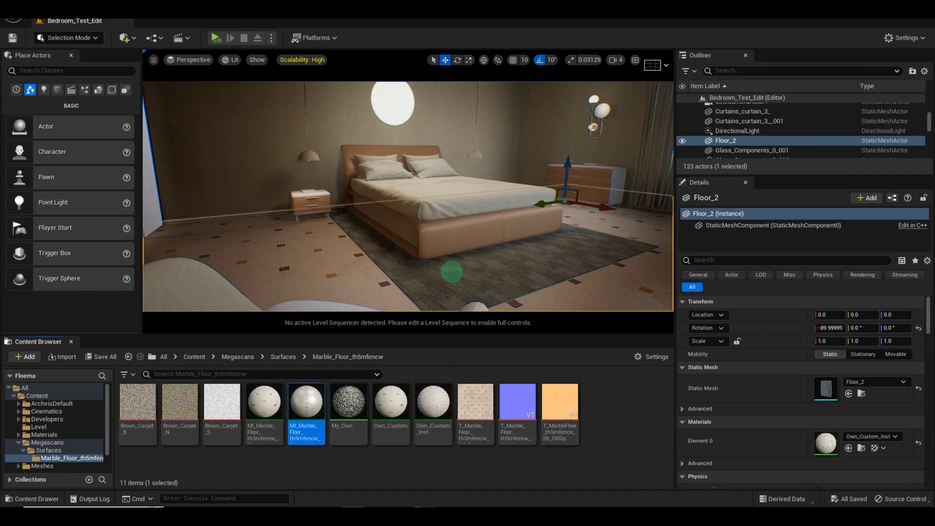
{"action": "right_click_drag", "start_coordinate": [452, 264], "coordinate": [555, 292]}
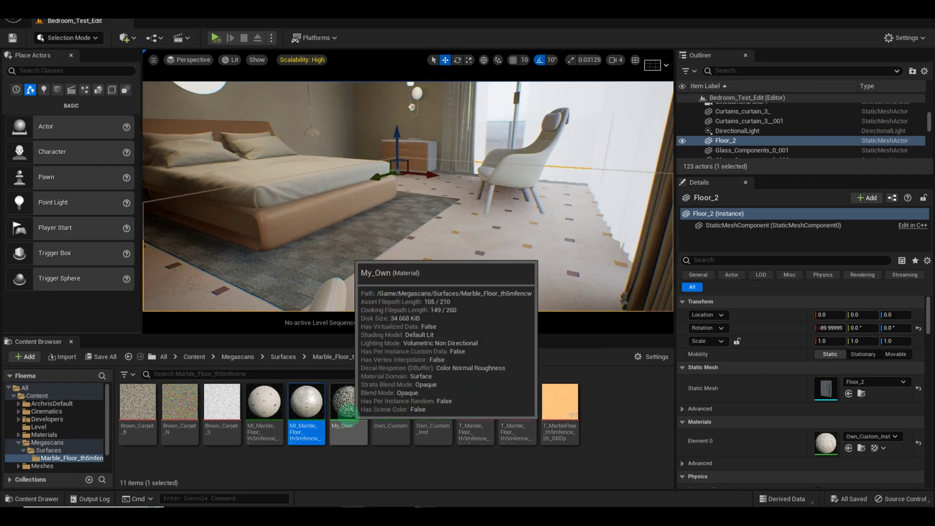
{"action": "right_click", "coordinate": [348, 409]}
{"action": "left_click", "coordinate": [382, 181]}
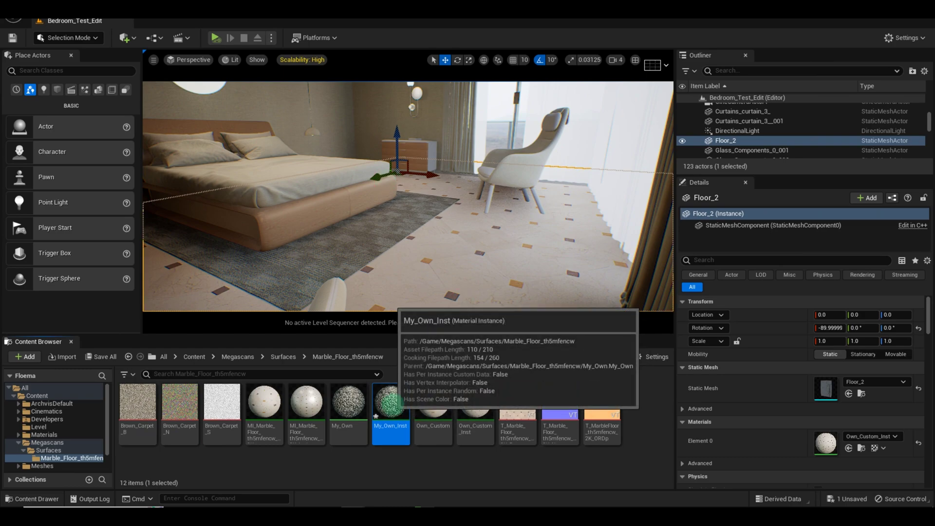
{"action": "left_click_drag", "start_coordinate": [390, 407], "coordinate": [449, 263]}
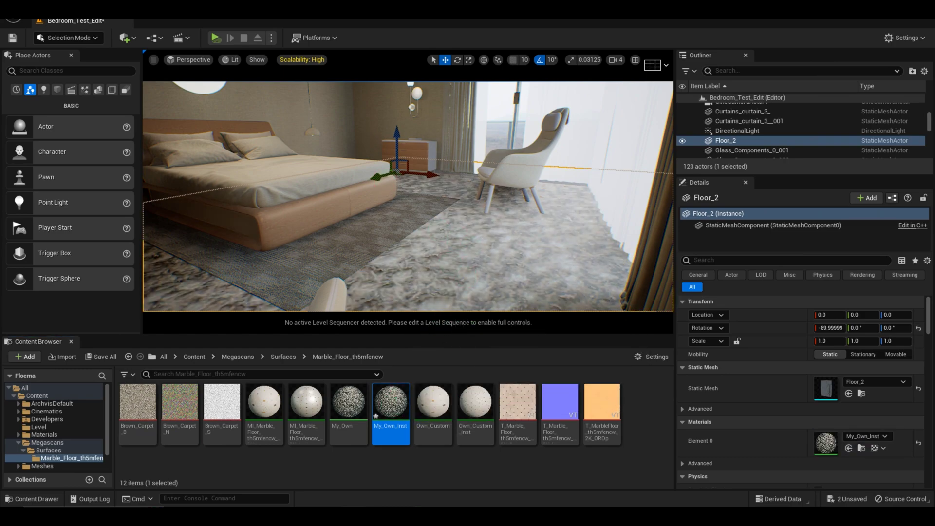
Step: Save all unsaved levels and assets of the project
{"action": "mouse_move", "coordinate": [450, 262]}
{"action": "right_mouse_down"}
{"action": "mouse_move", "coordinate": [488, 279]}
{"action": "mouse_move", "coordinate": [476, 283]}
{"action": "mouse_move", "coordinate": [450, 263]}
{"action": "right_mouse_up"}
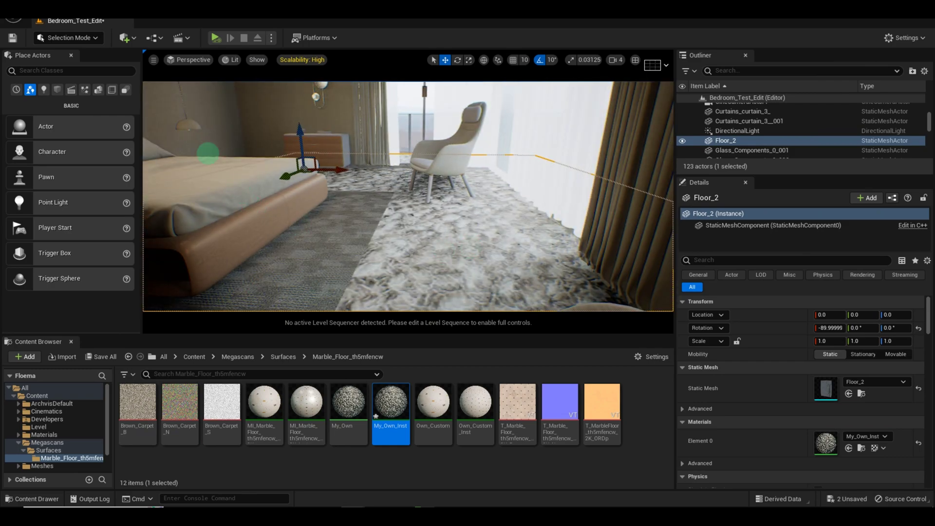
{"action": "left_click", "coordinate": [14, 15]}
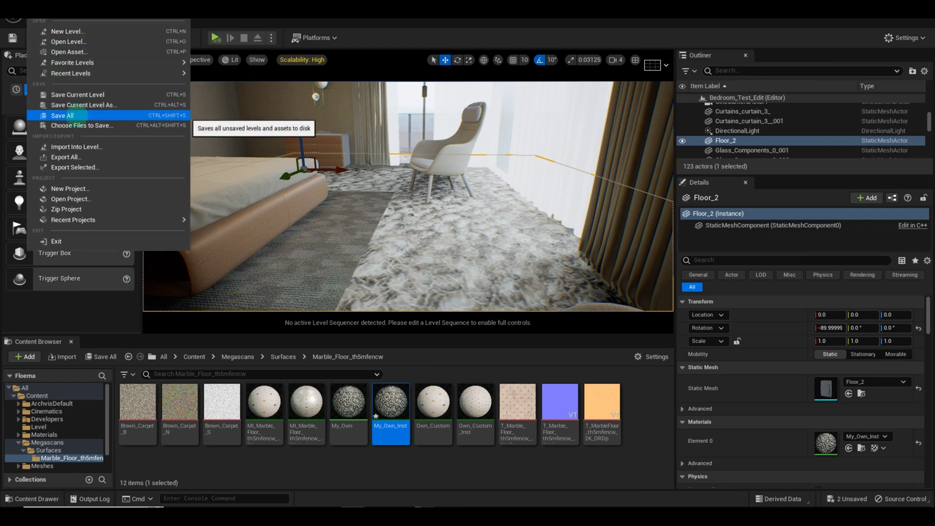
{"action": "left_click", "coordinate": [68, 115]}
Step: Open My_Own_Inst beside the level view, enable Tiling/Offset and set Tiling X and Tiling Y to 3
{"action": "double_click", "coordinate": [391, 401]}
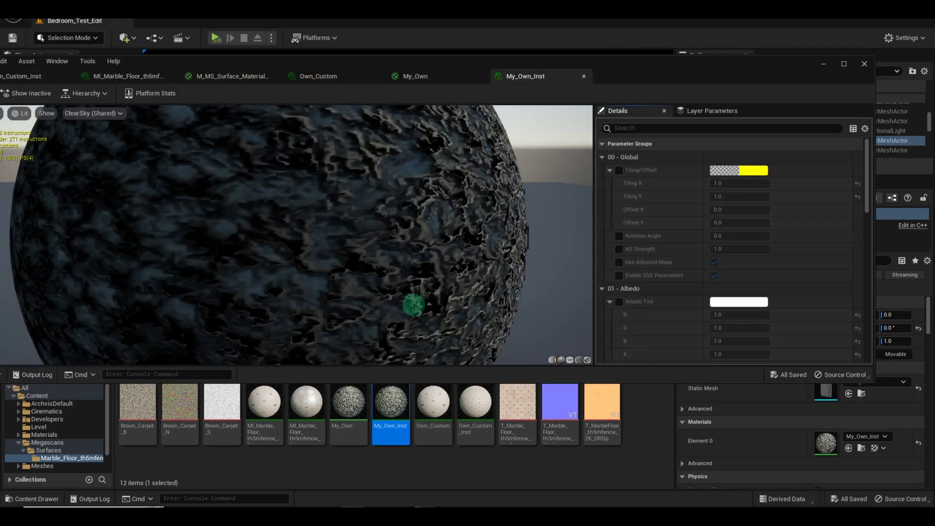
{"action": "left_click_drag", "start_coordinate": [640, 65], "coordinate": [145, 156]}
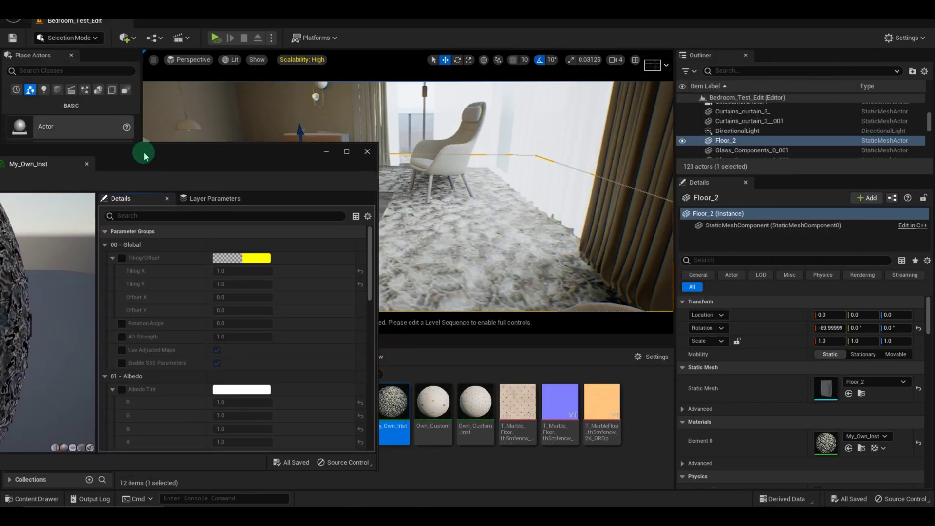
{"action": "left_click", "coordinate": [122, 257]}
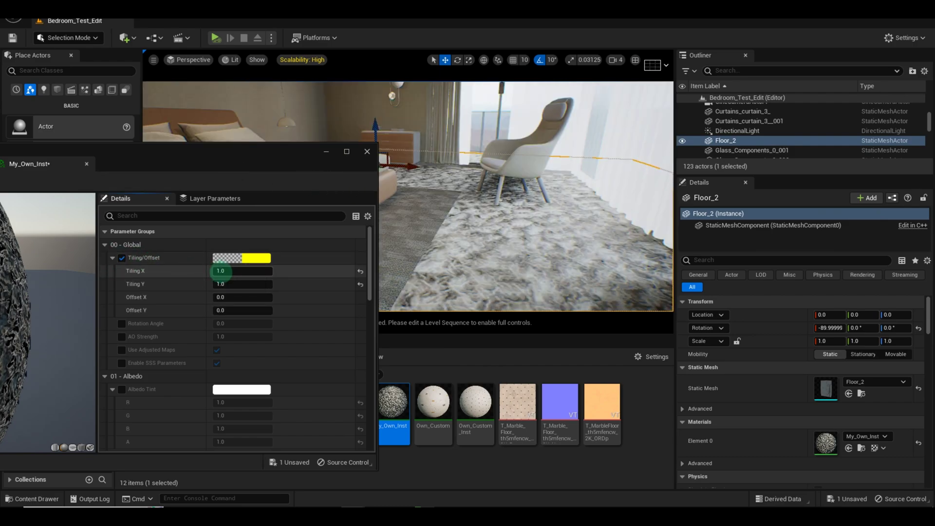
{"action": "type", "text": "3"}
{"action": "key", "text": "Return"}
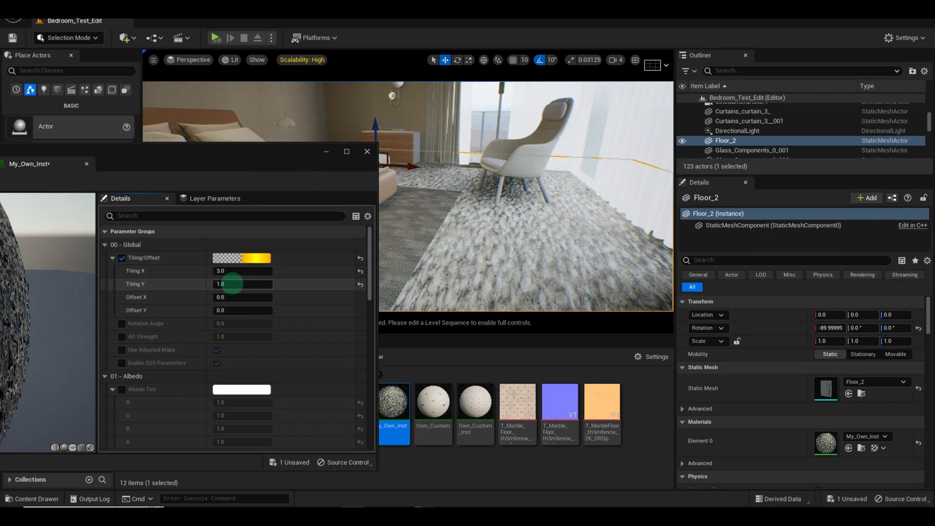
{"action": "key", "text": "Return"}
{"action": "mouse_move", "coordinate": [467, 263]}
{"action": "right_mouse_down"}
{"action": "mouse_move", "coordinate": [525, 288]}
{"action": "mouse_move", "coordinate": [479, 273]}
{"action": "right_mouse_up"}
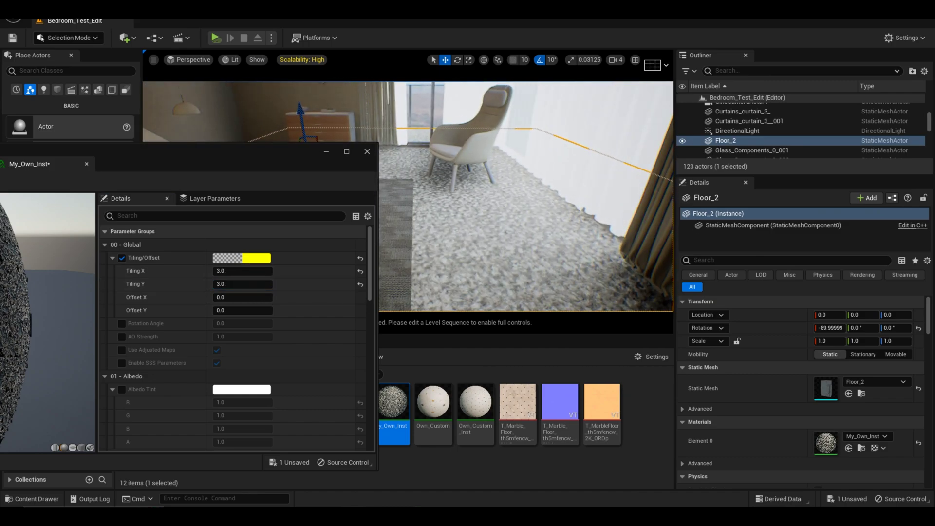
Step: Set Tiling X of My_Own_Inst to 5
{"action": "left_click", "coordinate": [234, 272]}
{"action": "type", "text": "5"}
{"action": "key", "text": "Return"}
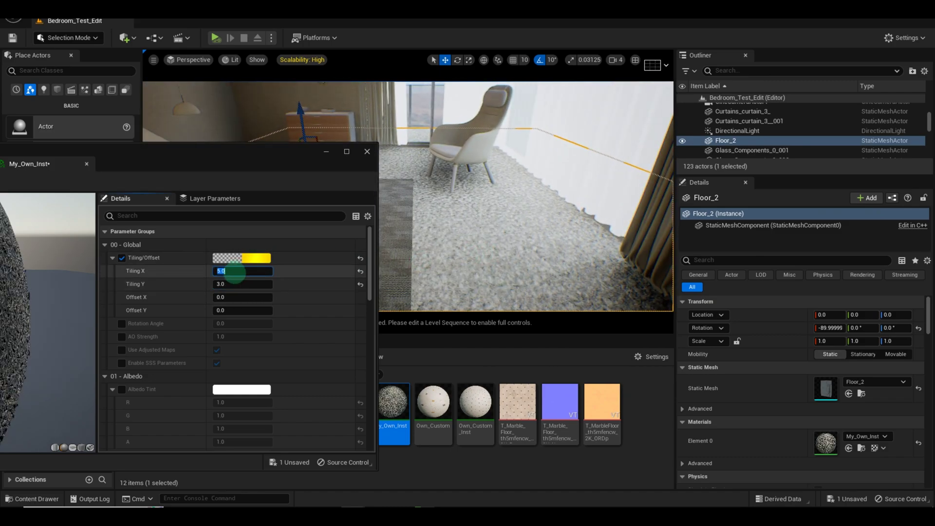
Step: Set Tiling Y of My_Own_Inst to 5 to match Tiling X, and check the carpet scale on the bedroom floor
{"action": "type", "text": "5"}
{"action": "key", "text": "Return"}
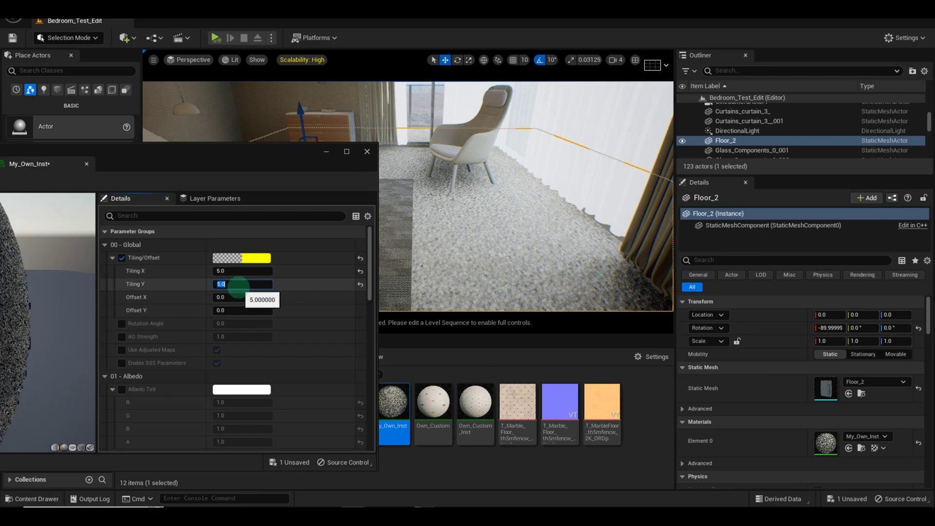
{"action": "mouse_move", "coordinate": [472, 257]}
{"action": "right_mouse_down"}
{"action": "mouse_move", "coordinate": [468, 233]}
{"action": "mouse_move", "coordinate": [389, 229]}
{"action": "mouse_move", "coordinate": [486, 233]}
{"action": "mouse_move", "coordinate": [463, 244]}
{"action": "right_mouse_up"}
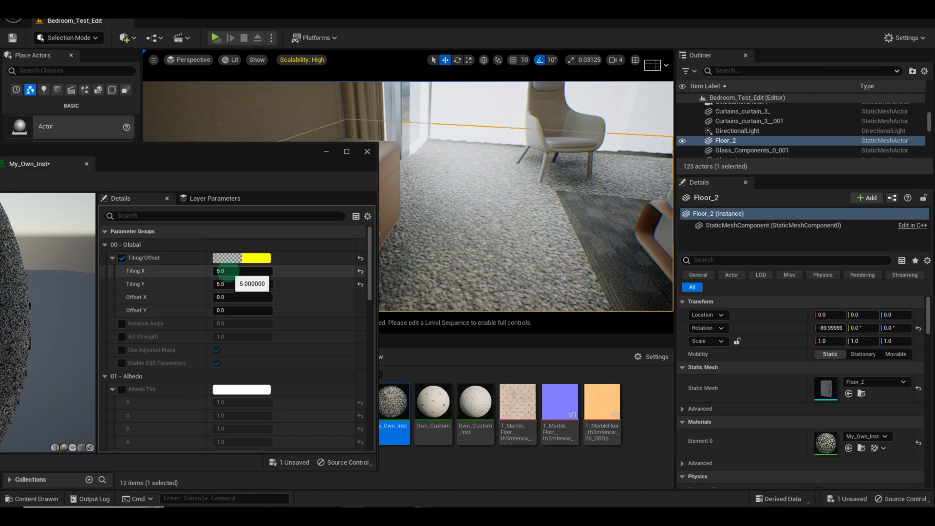
Step: Set both Tiling X and Tiling Y of My_Own_Inst to 8 and inspect the floor
{"action": "type", "text": "8.0"}
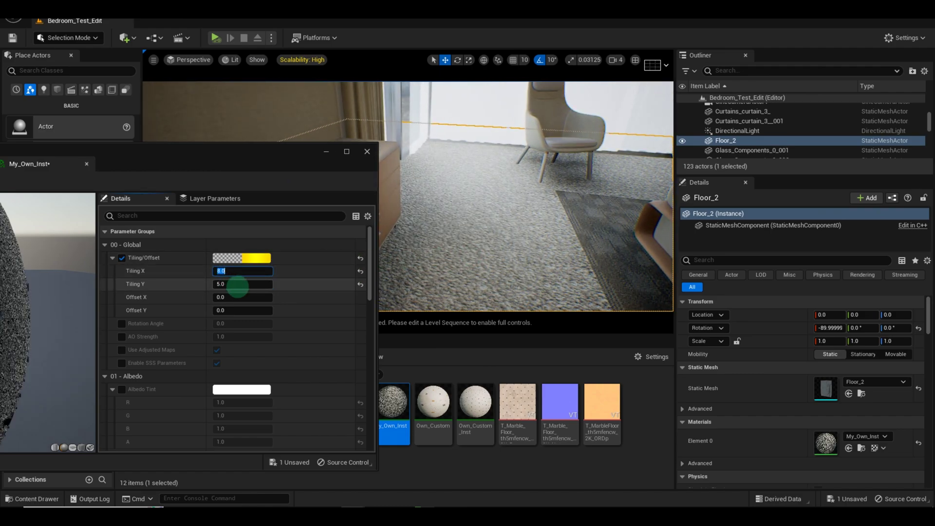
{"action": "type", "text": "8.0"}
{"action": "key", "text": "Return"}
{"action": "mouse_move", "coordinate": [482, 209]}
{"action": "right_mouse_down"}
{"action": "mouse_move", "coordinate": [531, 200]}
{"action": "mouse_move", "coordinate": [506, 219]}
{"action": "mouse_move", "coordinate": [472, 209]}
{"action": "right_mouse_up"}
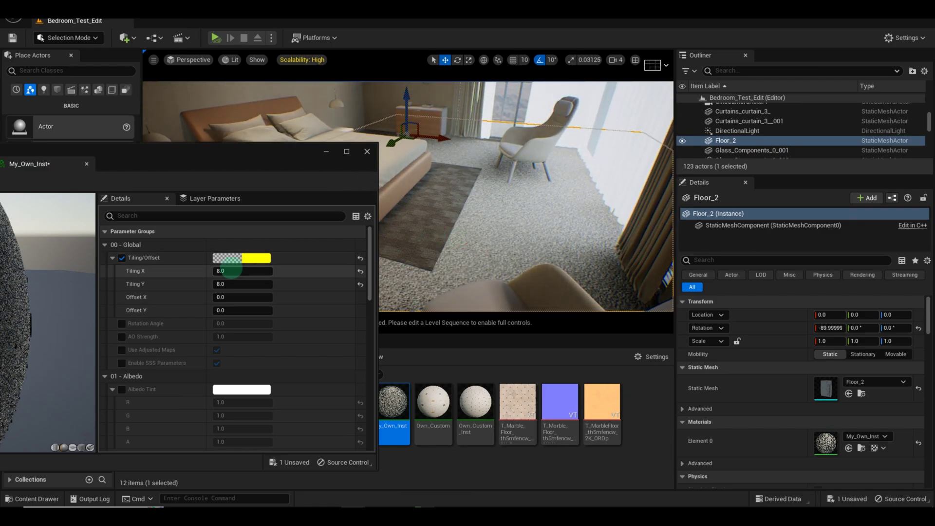
Step: Raise Tiling X to about 10.07 and Tiling Y to about 10.65, and inspect the carpet up close
{"action": "left_click_drag", "start_coordinate": [242, 270], "coordinate": [229, 287]}
{"action": "left_click", "coordinate": [217, 290]}
{"action": "left_click", "coordinate": [489, 236]}
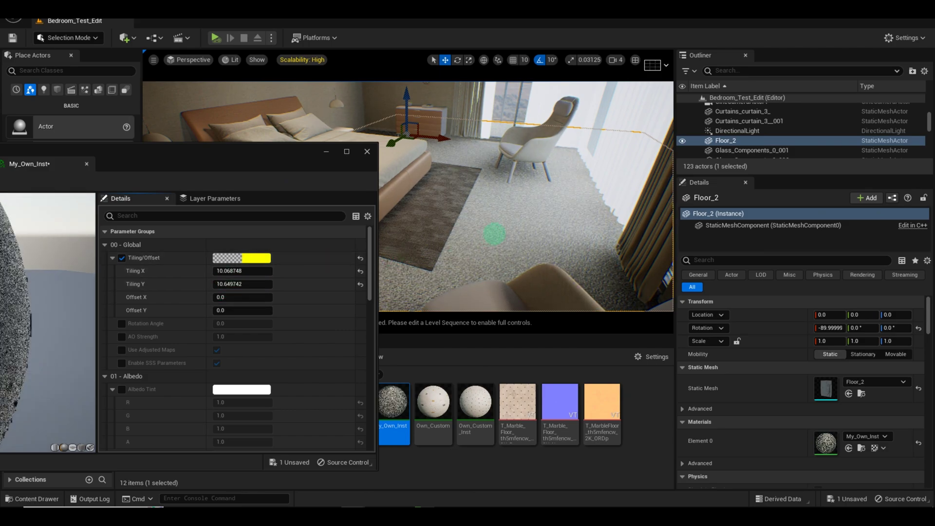
{"action": "right_click_drag", "start_coordinate": [494, 233], "coordinate": [463, 238]}
Step: Enable the Normal Strength override and reduce it to about 0.544 for a softer carpet relief
{"action": "scroll", "coordinate": [138, 402], "scroll_direction": "down", "scroll_amount": 5}
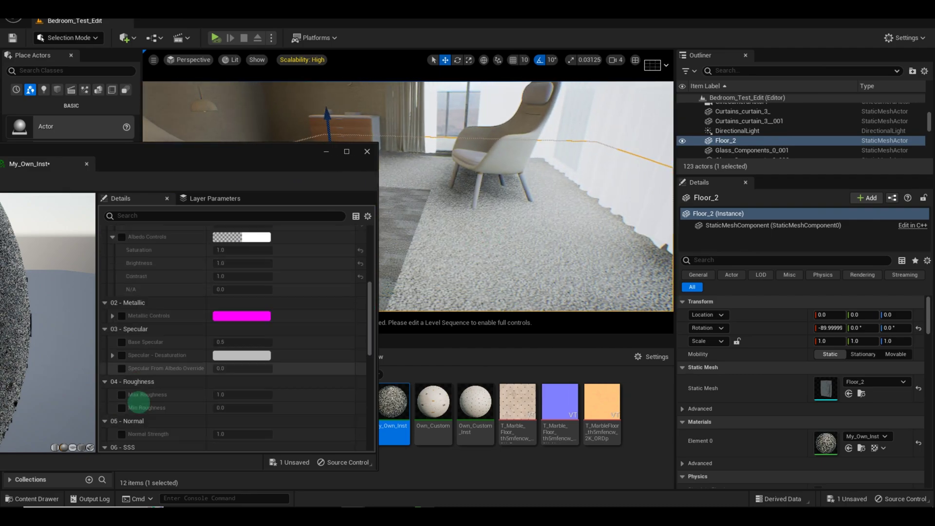
{"action": "scroll", "coordinate": [139, 402], "scroll_direction": "down", "scroll_amount": 2}
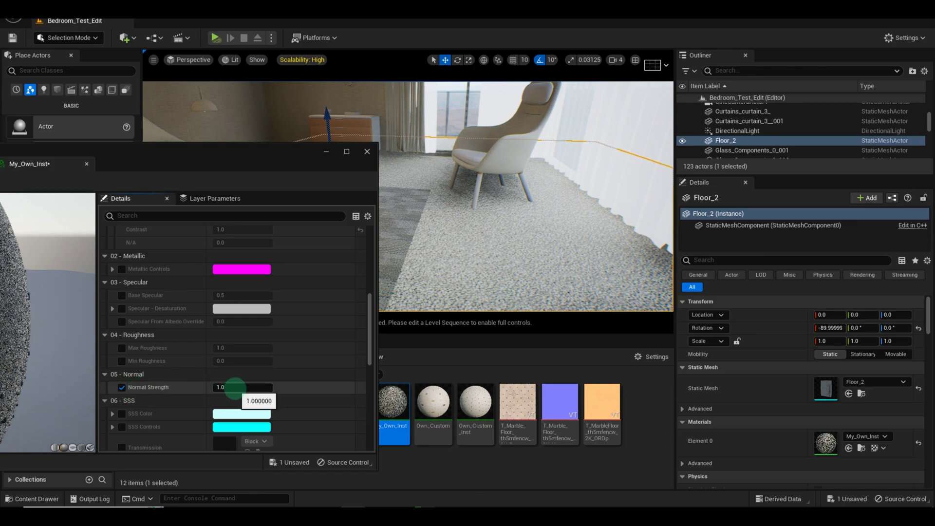
{"action": "left_click_drag", "start_coordinate": [234, 387], "coordinate": [214, 388]}
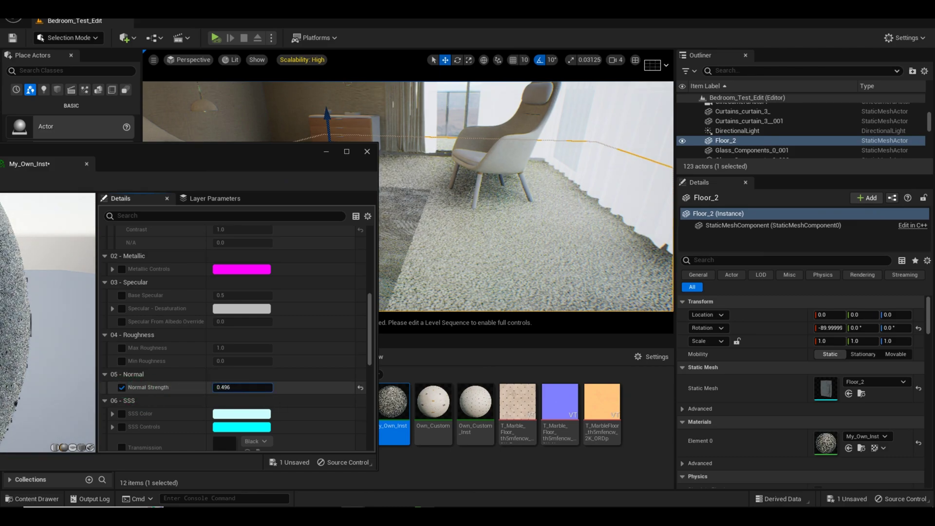
{"action": "mouse_move", "coordinate": [501, 270]}
{"action": "right_mouse_down"}
{"action": "mouse_move", "coordinate": [438, 275]}
{"action": "mouse_move", "coordinate": [433, 292]}
{"action": "mouse_move", "coordinate": [482, 287]}
{"action": "mouse_move", "coordinate": [485, 278]}
{"action": "right_mouse_up"}
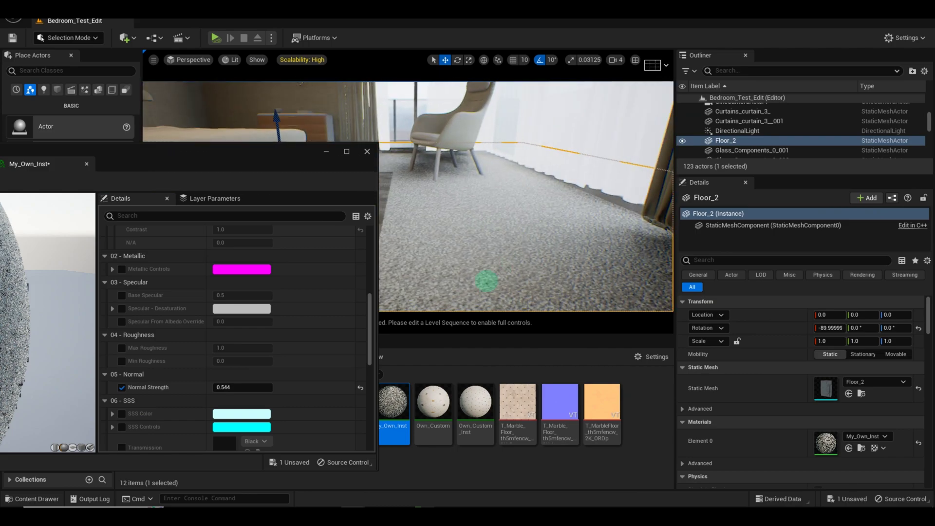
Step: Enable the Max Roughness and Min Roughness overrides and raise Max Roughness to about 1.74
{"action": "scroll", "coordinate": [133, 408], "scroll_direction": "down", "scroll_amount": 2}
{"action": "scroll", "coordinate": [133, 408], "scroll_direction": "down", "scroll_amount": 5}
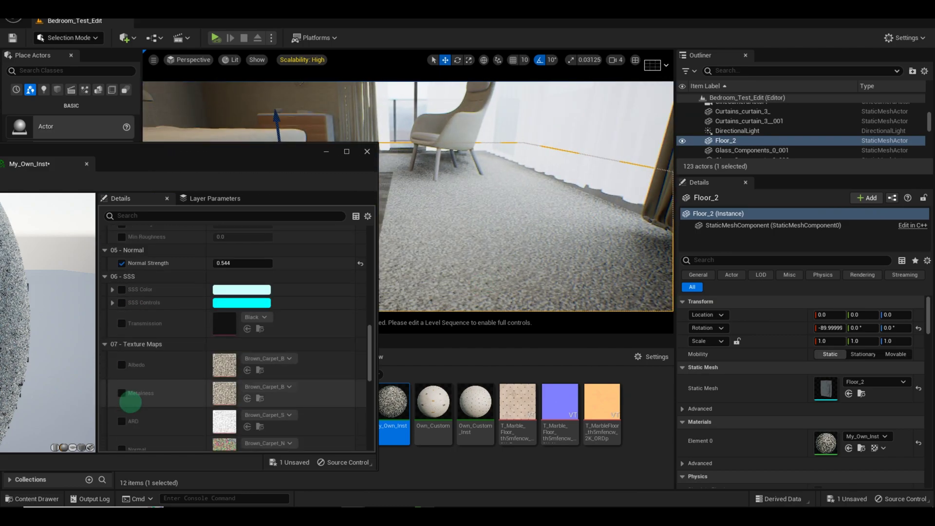
{"action": "scroll", "coordinate": [130, 397], "scroll_direction": "up", "scroll_amount": 4}
{"action": "left_click", "coordinate": [121, 302]}
{"action": "left_click", "coordinate": [121, 315]}
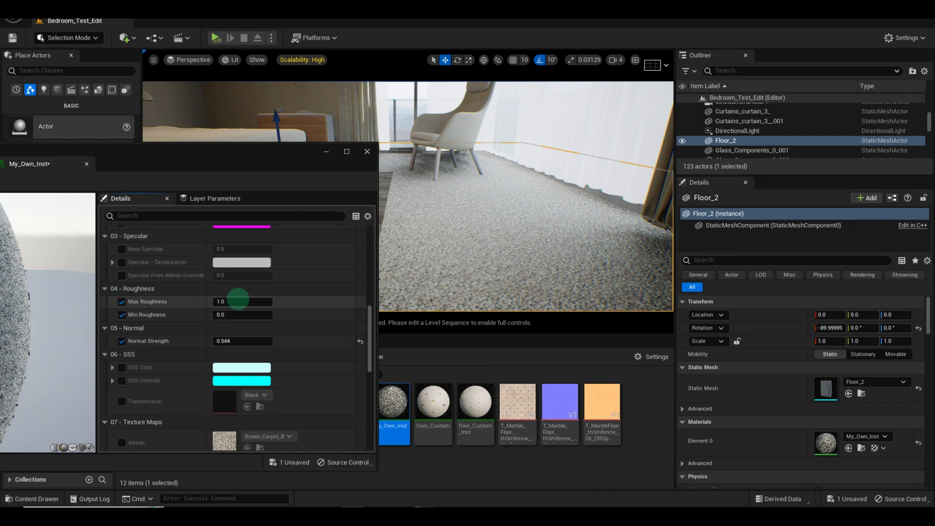
{"action": "left_click_drag", "start_coordinate": [239, 301], "coordinate": [316, 302]}
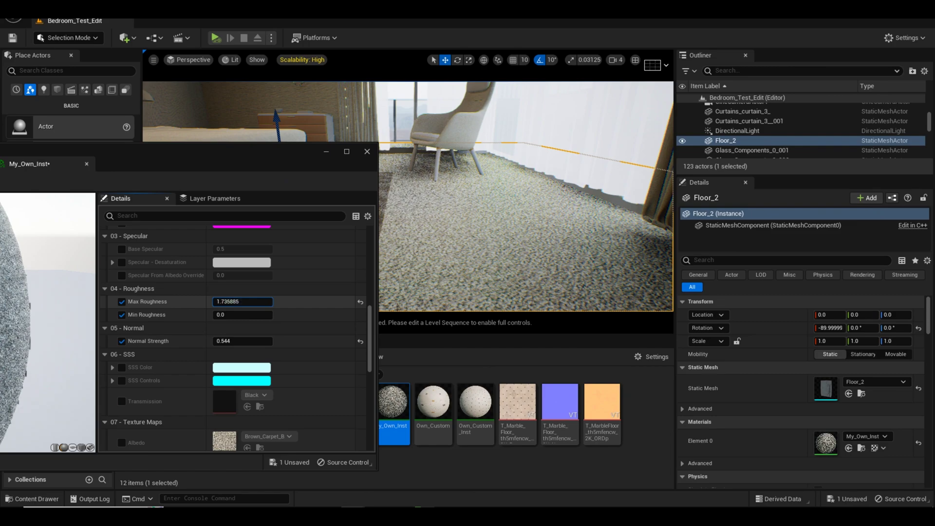
{"action": "mouse_move", "coordinate": [451, 243]}
{"action": "right_mouse_down"}
{"action": "mouse_move", "coordinate": [353, 243]}
{"action": "mouse_move", "coordinate": [458, 258]}
{"action": "mouse_move", "coordinate": [460, 248]}
{"action": "mouse_move", "coordinate": [398, 251]}
{"action": "mouse_move", "coordinate": [409, 229]}
{"action": "mouse_move", "coordinate": [482, 234]}
{"action": "mouse_move", "coordinate": [468, 244]}
{"action": "right_mouse_up"}
{"action": "right_click_drag", "start_coordinate": [404, 248], "coordinate": [380, 258]}
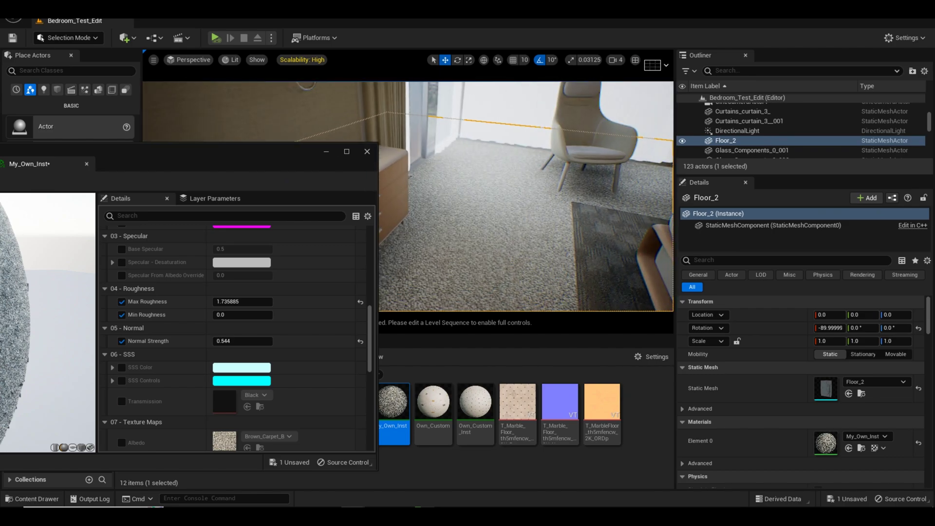
Step: Reduce the carpet tiling to about 7.84 for Tiling X and about 8.07 for Tiling Y
{"action": "scroll", "coordinate": [255, 305], "scroll_direction": "up", "scroll_amount": 2}
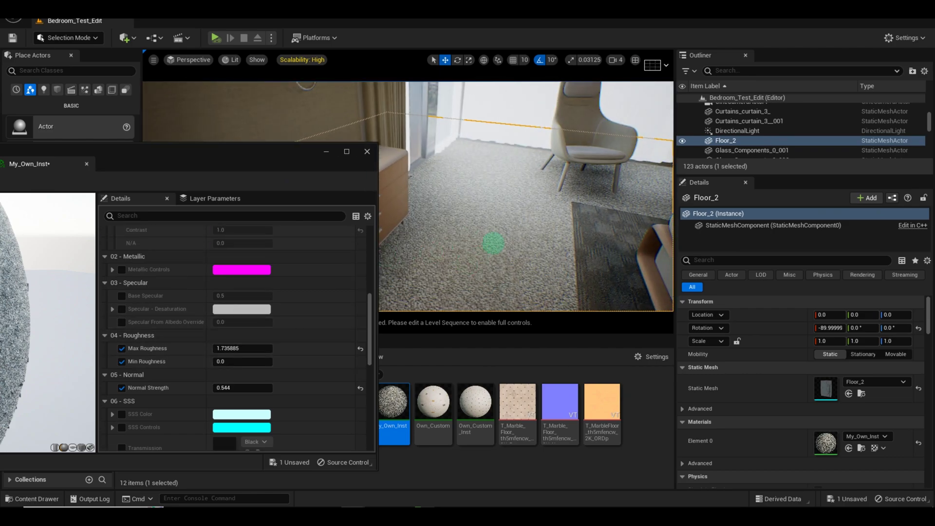
{"action": "scroll", "coordinate": [246, 311], "scroll_direction": "up", "scroll_amount": 5}
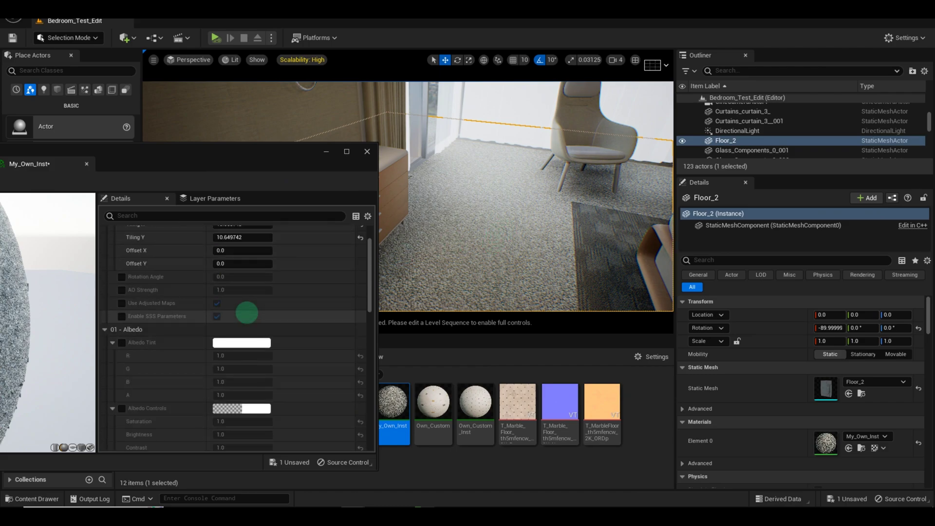
{"action": "mouse_move", "coordinate": [409, 236]}
{"action": "right_mouse_down"}
{"action": "mouse_move", "coordinate": [457, 237]}
{"action": "mouse_move", "coordinate": [399, 236]}
{"action": "mouse_move", "coordinate": [409, 237]}
{"action": "right_mouse_up"}
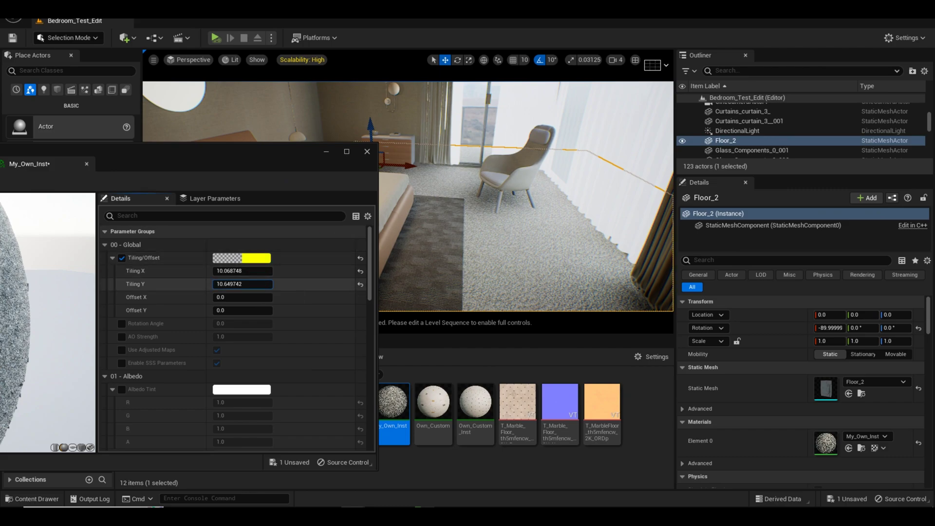
{"action": "left_click_drag", "start_coordinate": [242, 284], "coordinate": [229, 284]}
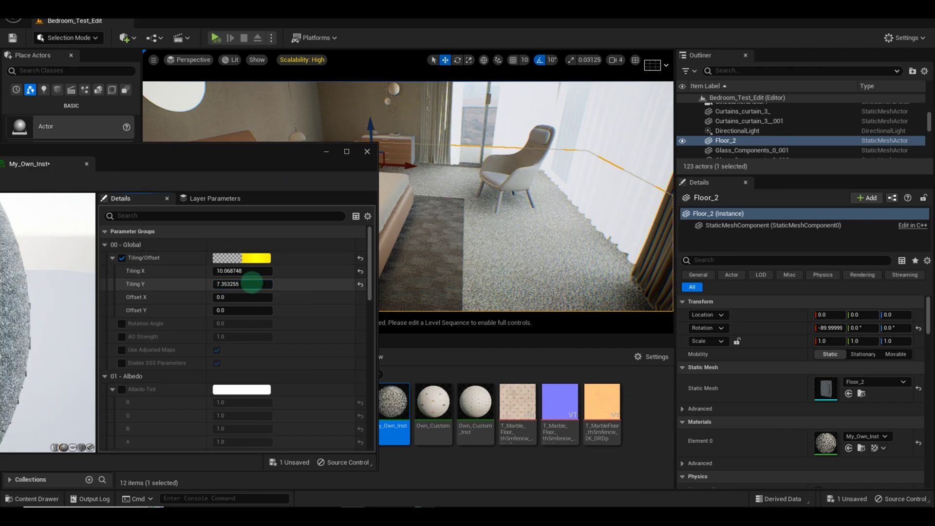
{"action": "left_click_drag", "start_coordinate": [241, 283], "coordinate": [227, 270]}
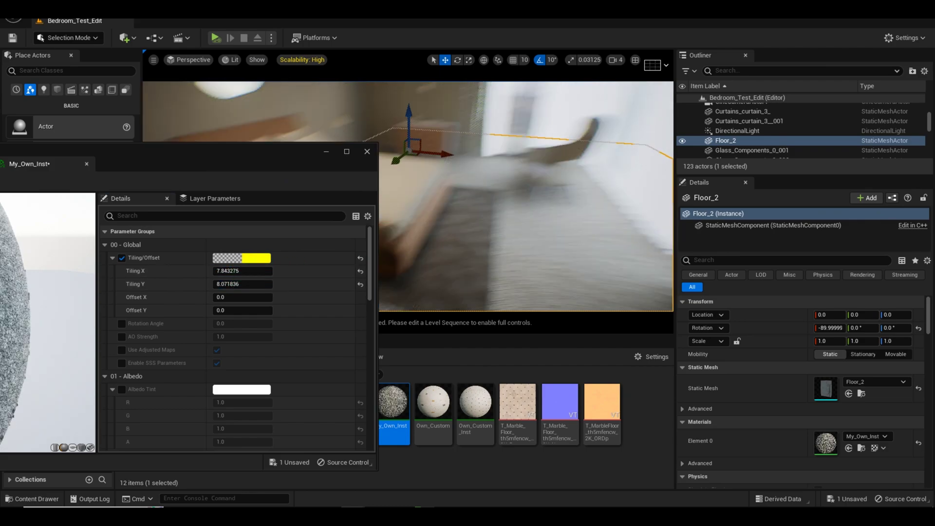